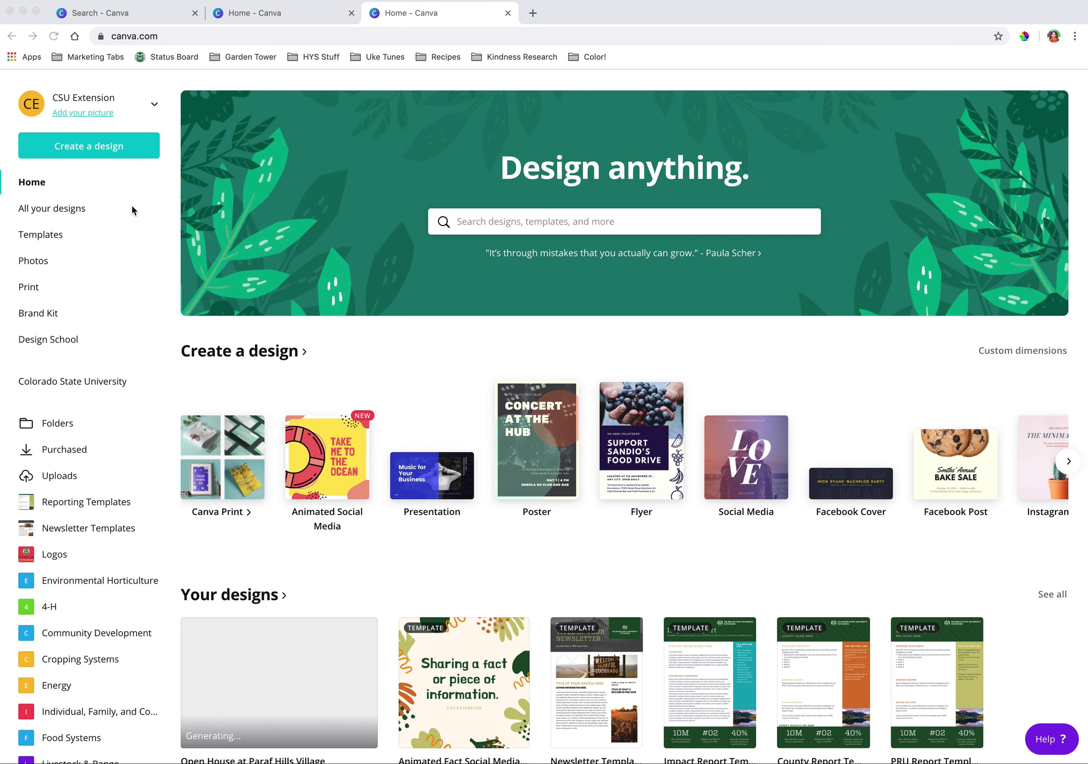
# Step: Open Create a design and scroll through the design-type list to start a Poster (US)
pyautogui.click(89, 151)
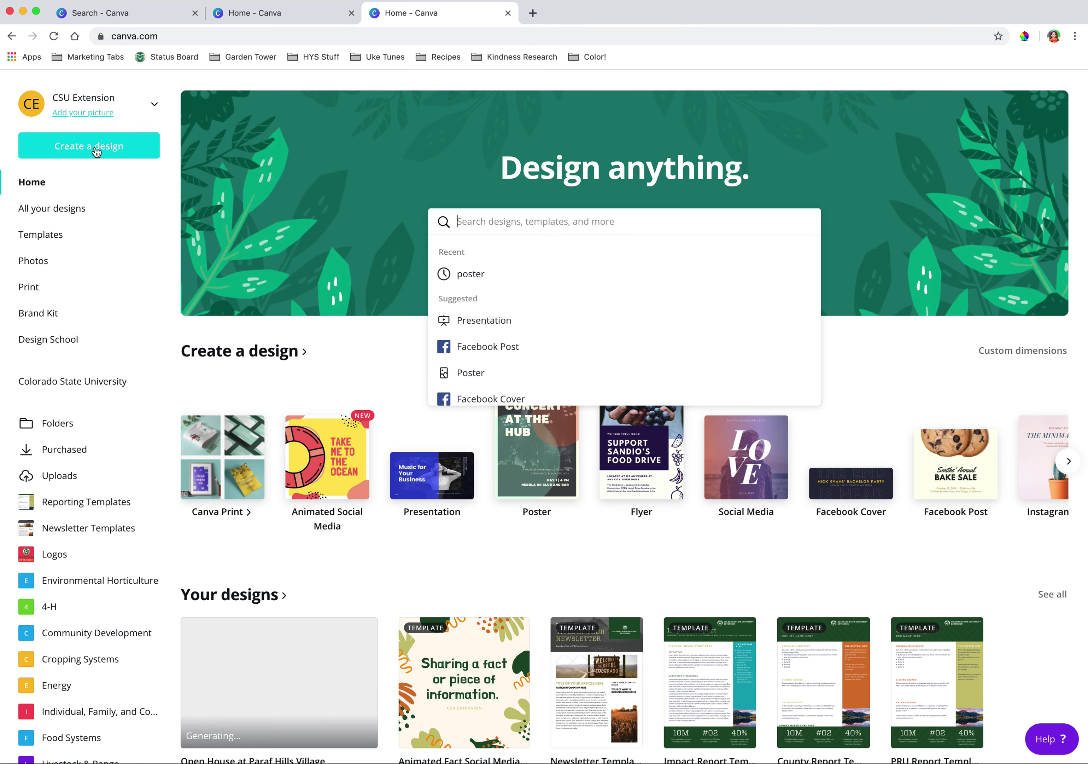
pyautogui.click(91, 149)
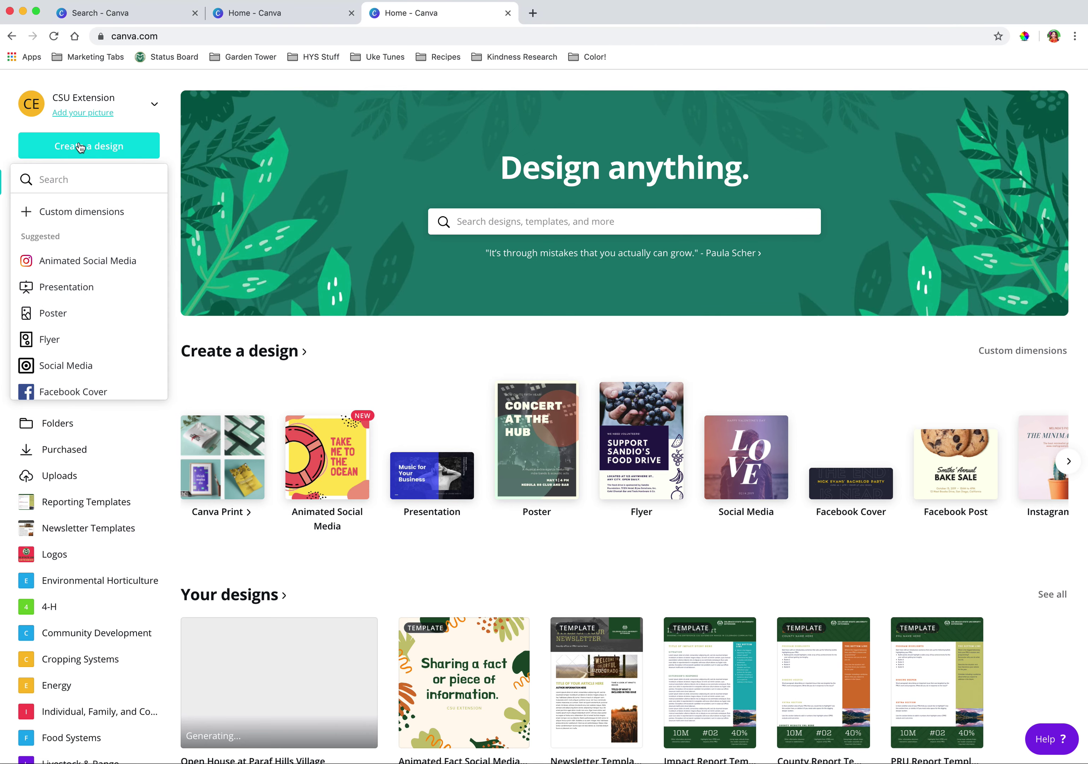
pyautogui.scroll(-5, 88, 249)
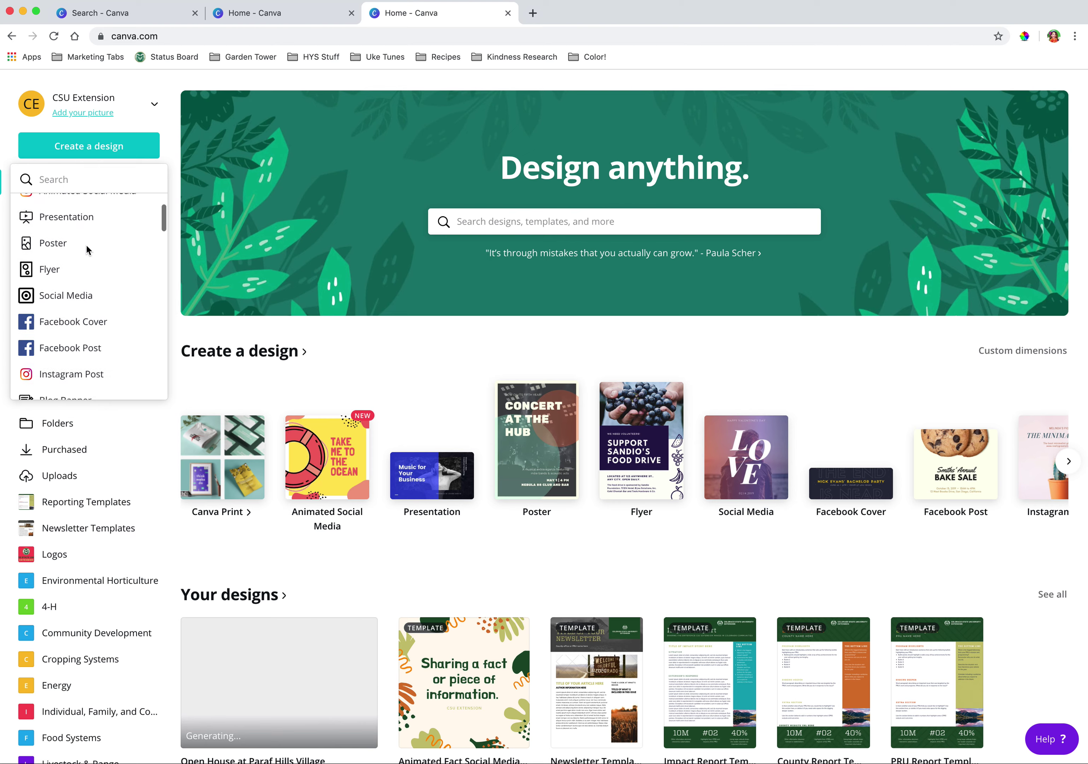
pyautogui.scroll(-8, 87, 249)
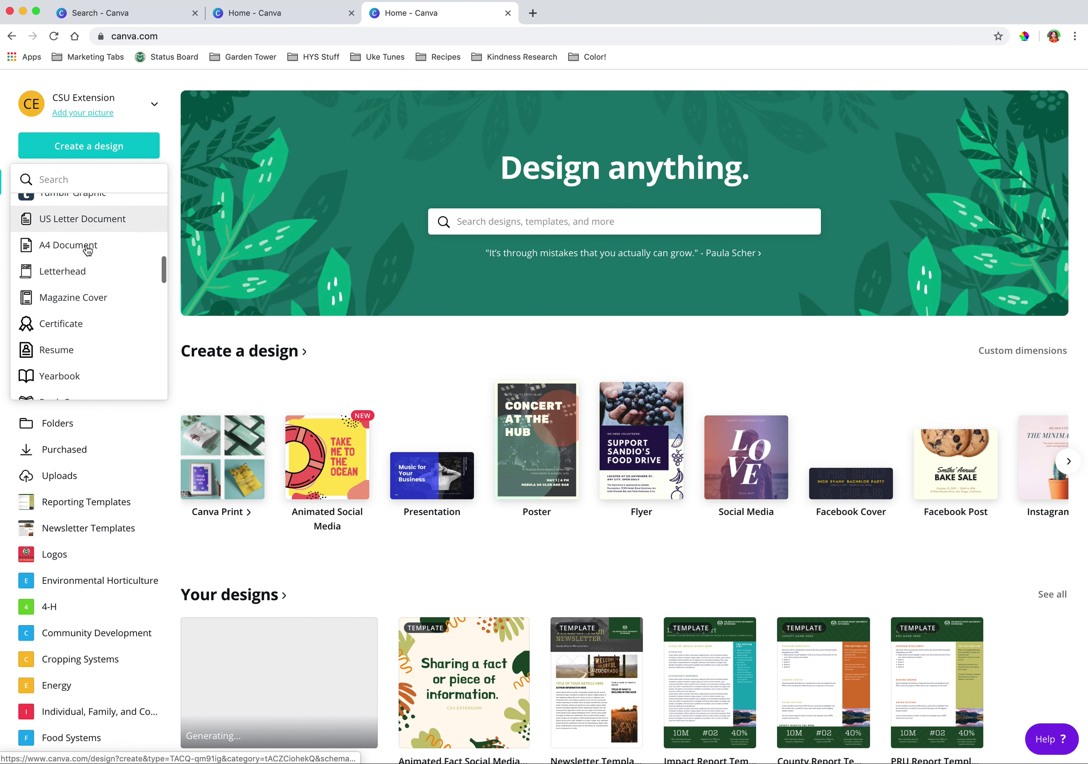
pyautogui.scroll(-3, 87, 249)
pyautogui.scroll(10, 87, 250)
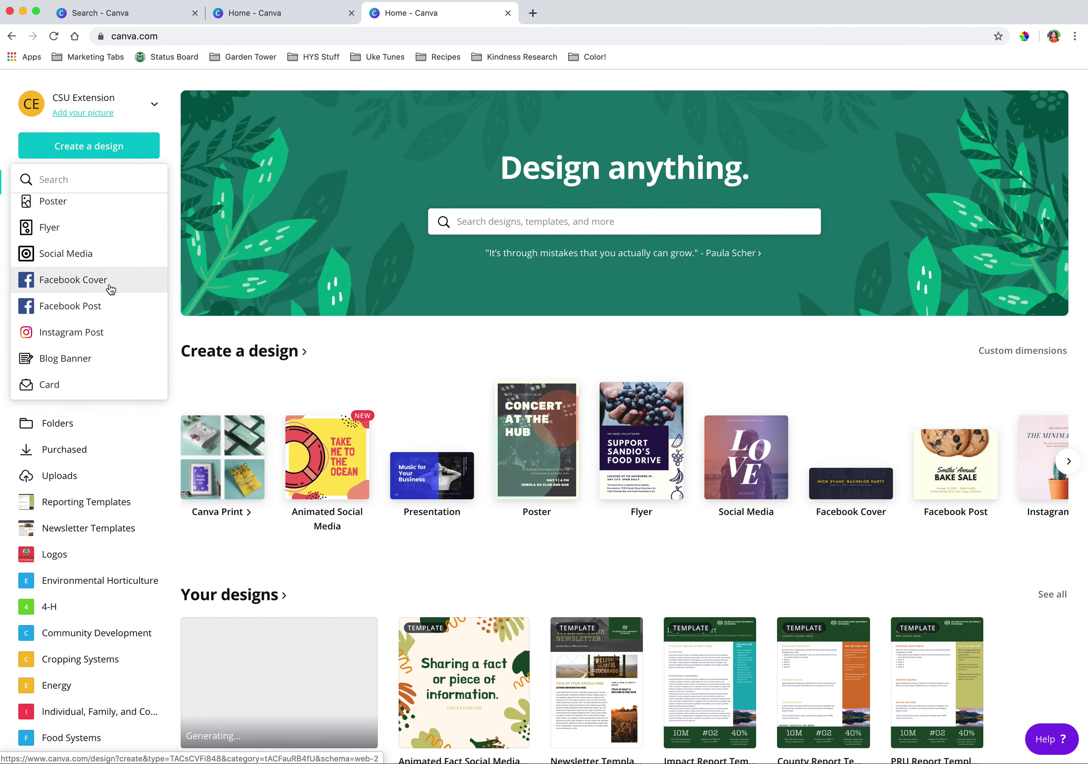
pyautogui.scroll(-1, 114, 292)
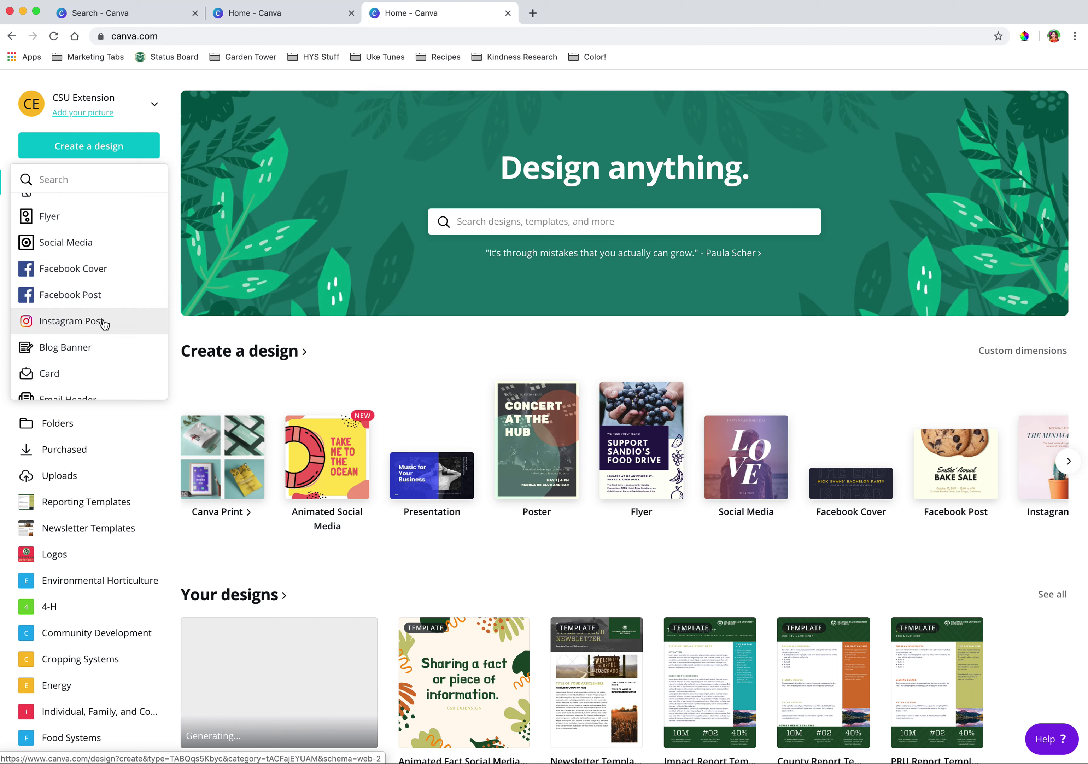
pyautogui.scroll(-5, 104, 324)
pyautogui.scroll(2, 105, 324)
pyautogui.scroll(5, 105, 324)
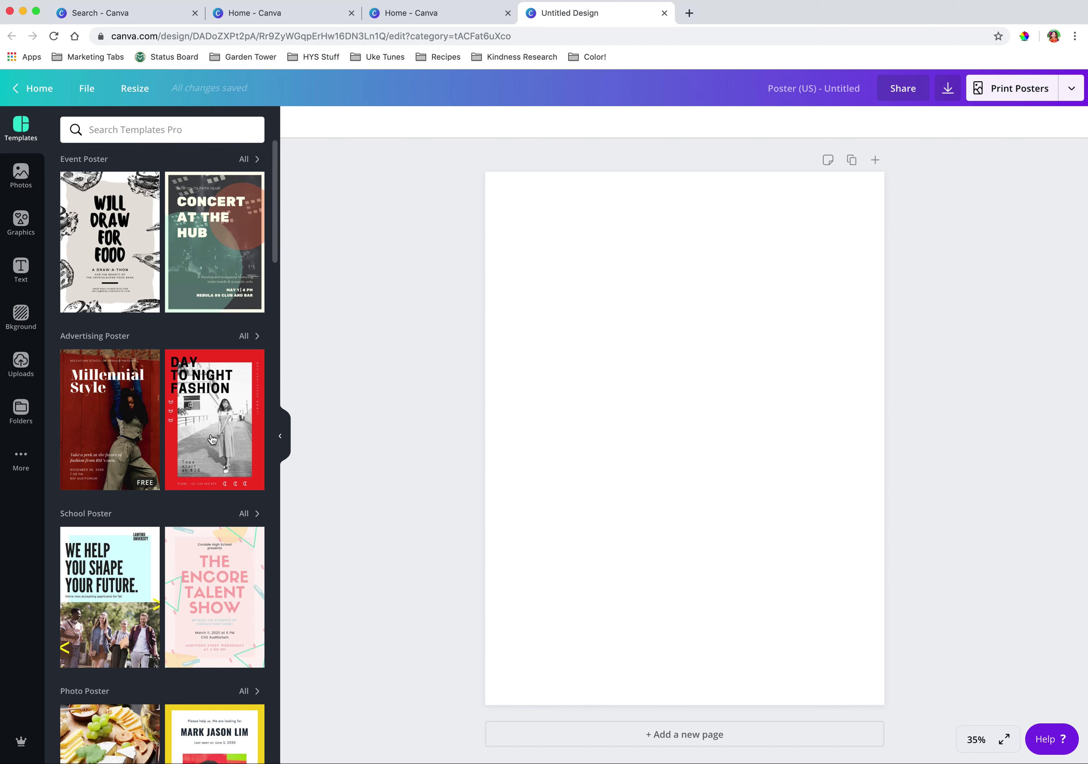
pyautogui.click(87, 90)
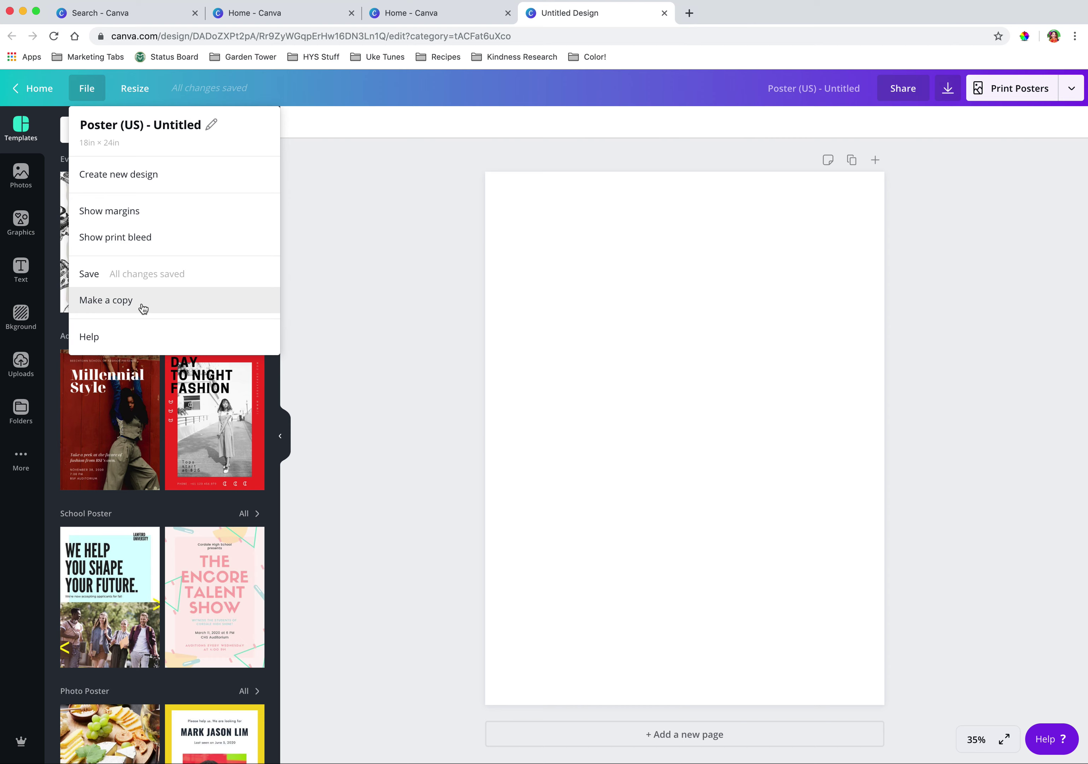
pyautogui.click(397, 169)
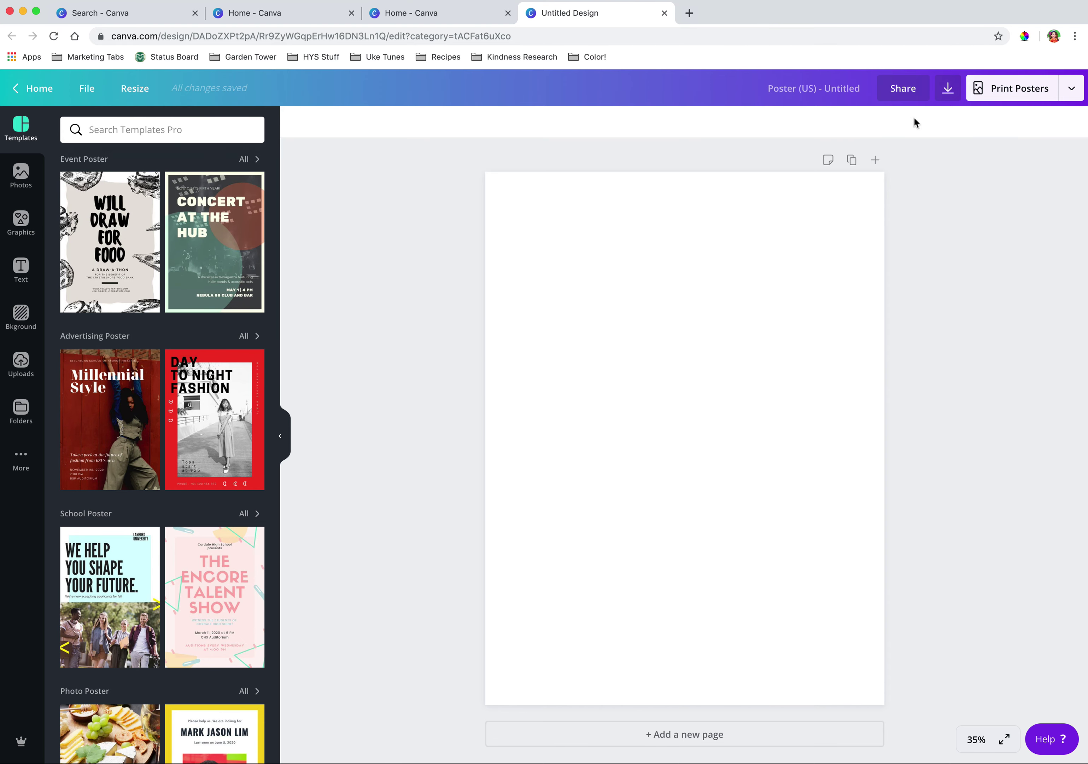
pyautogui.click(1069, 89)
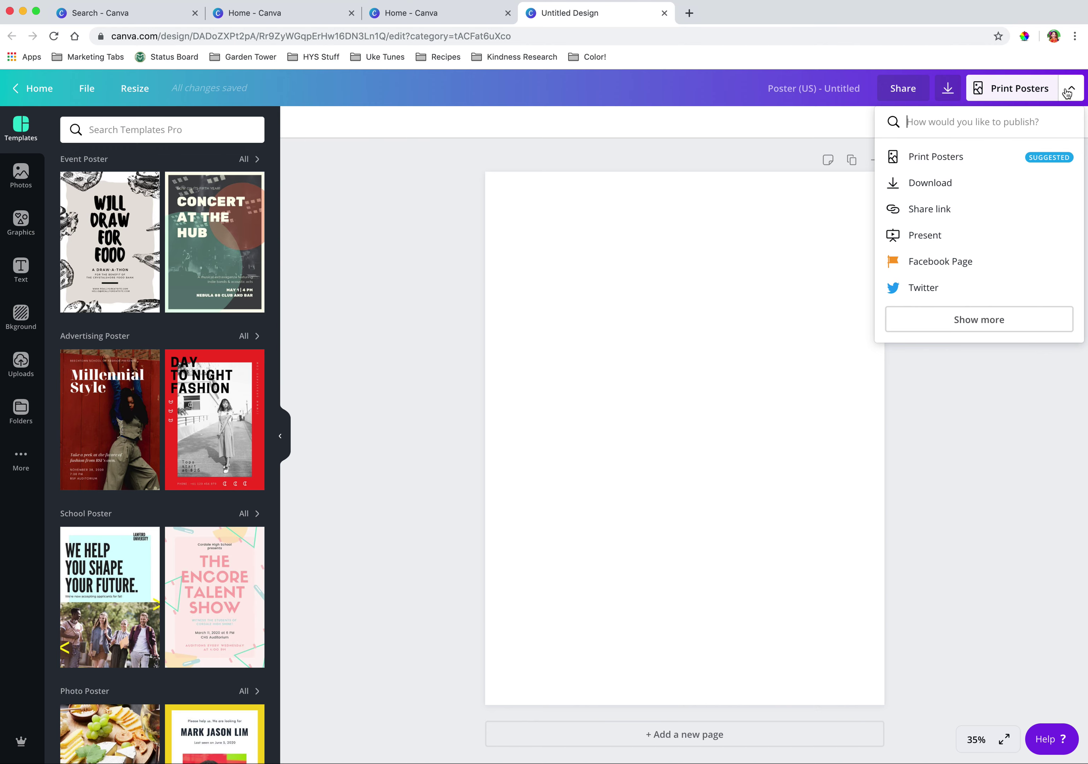
pyautogui.click(1067, 91)
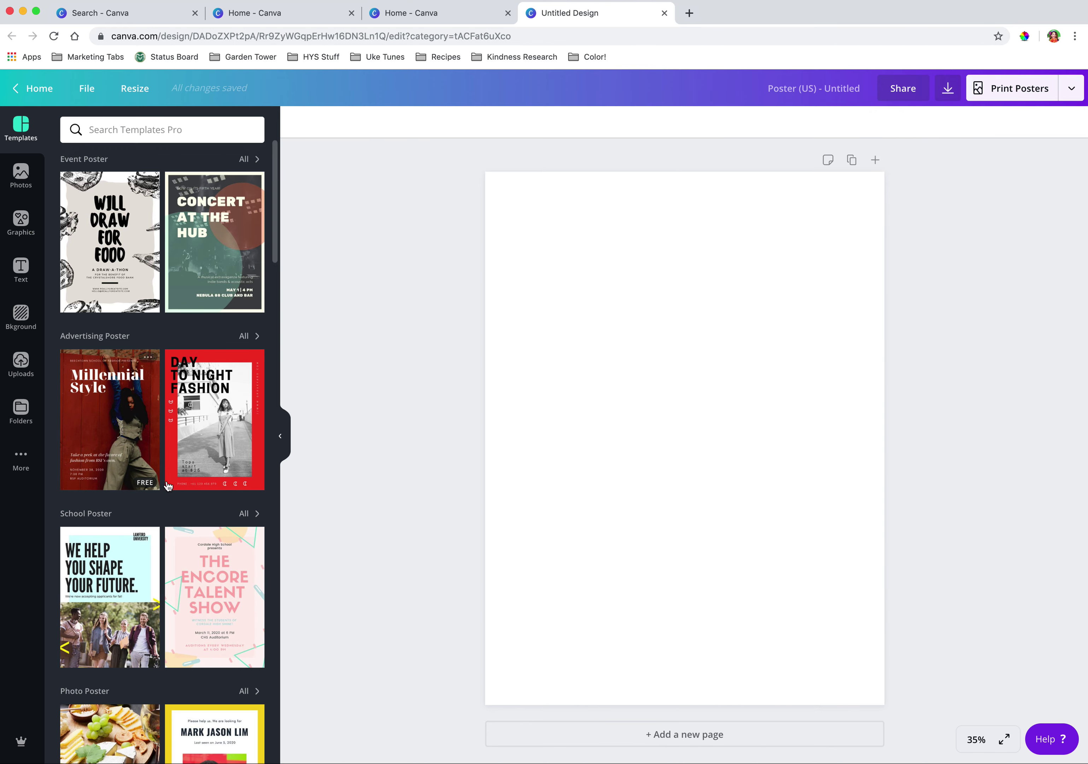
# Step: Scroll the Templates panel down past Sports and Science Fair to the Abstract Poster section
pyautogui.scroll(-5, 145, 279)
pyautogui.scroll(-19, 145, 279)
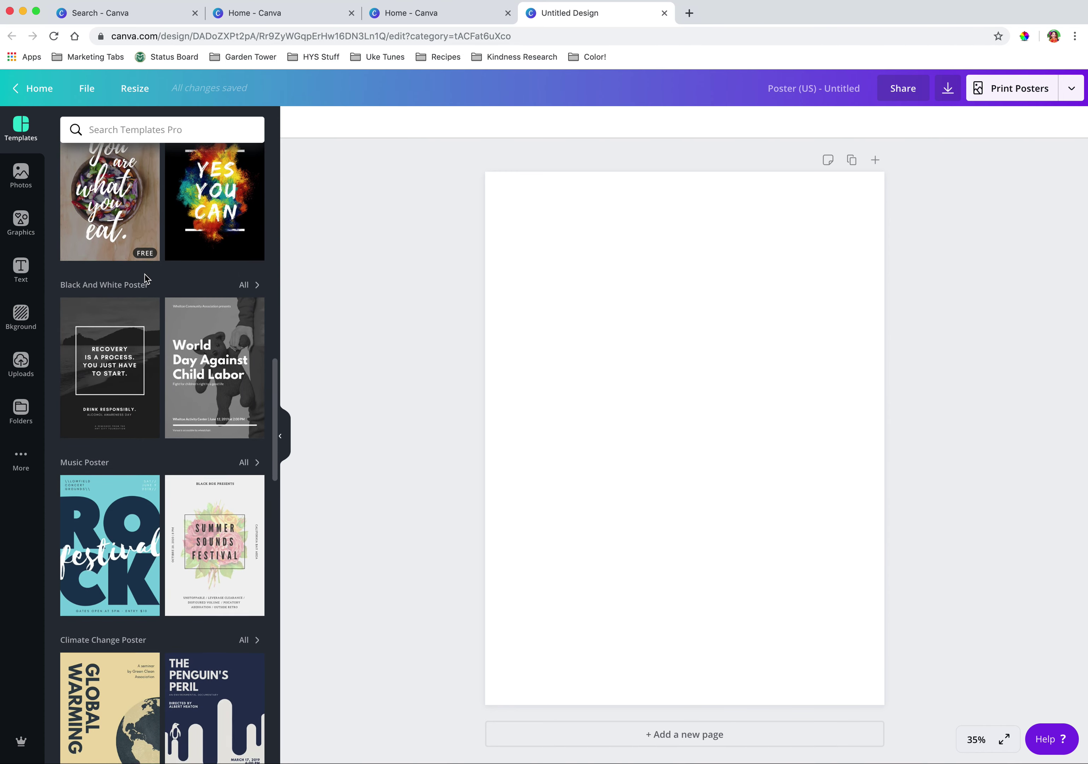
pyautogui.scroll(-17, 145, 277)
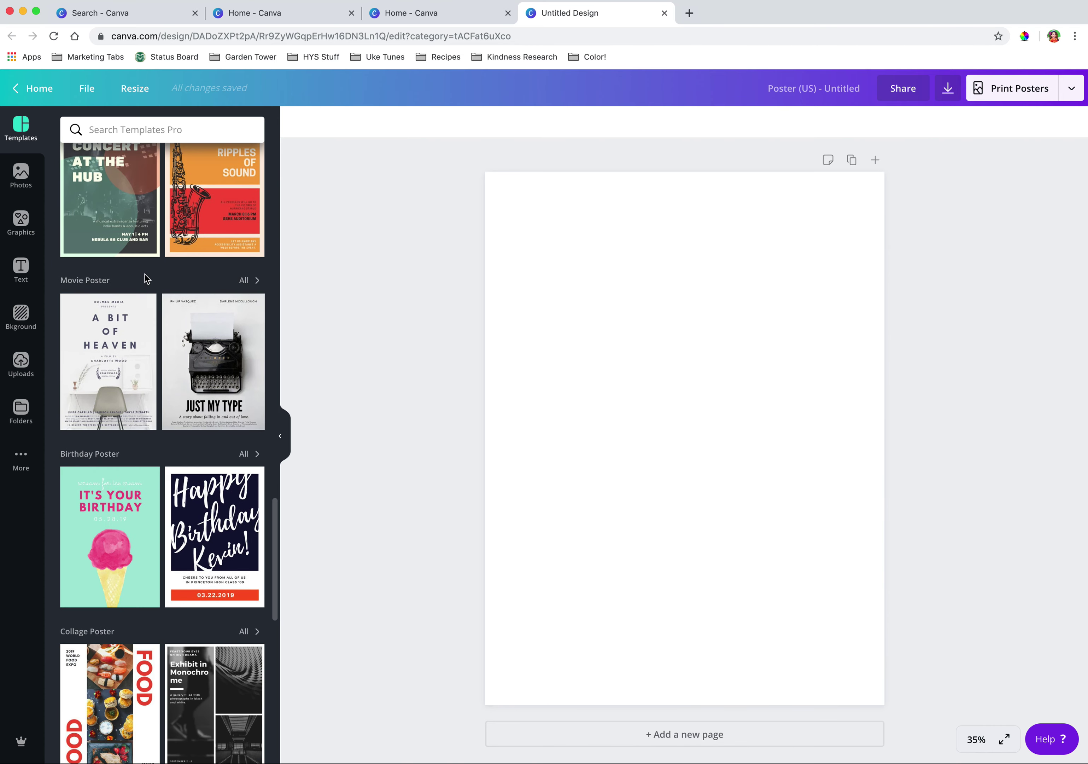
pyautogui.scroll(-9, 146, 278)
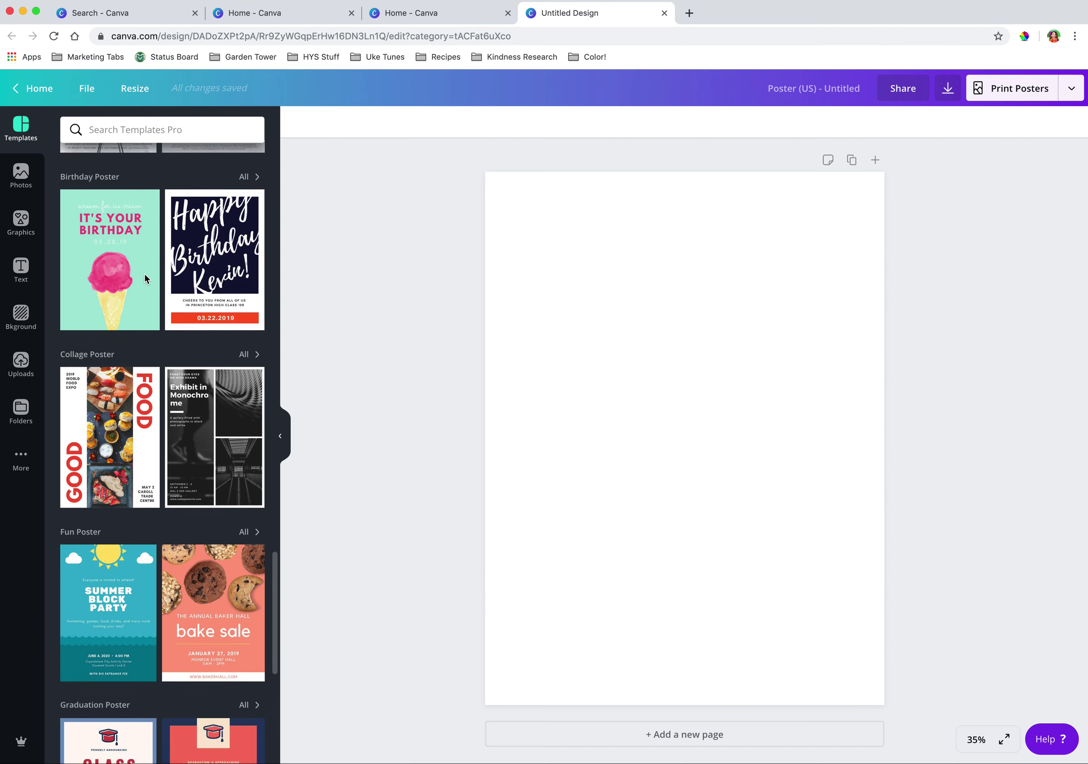
pyautogui.scroll(-5, 145, 277)
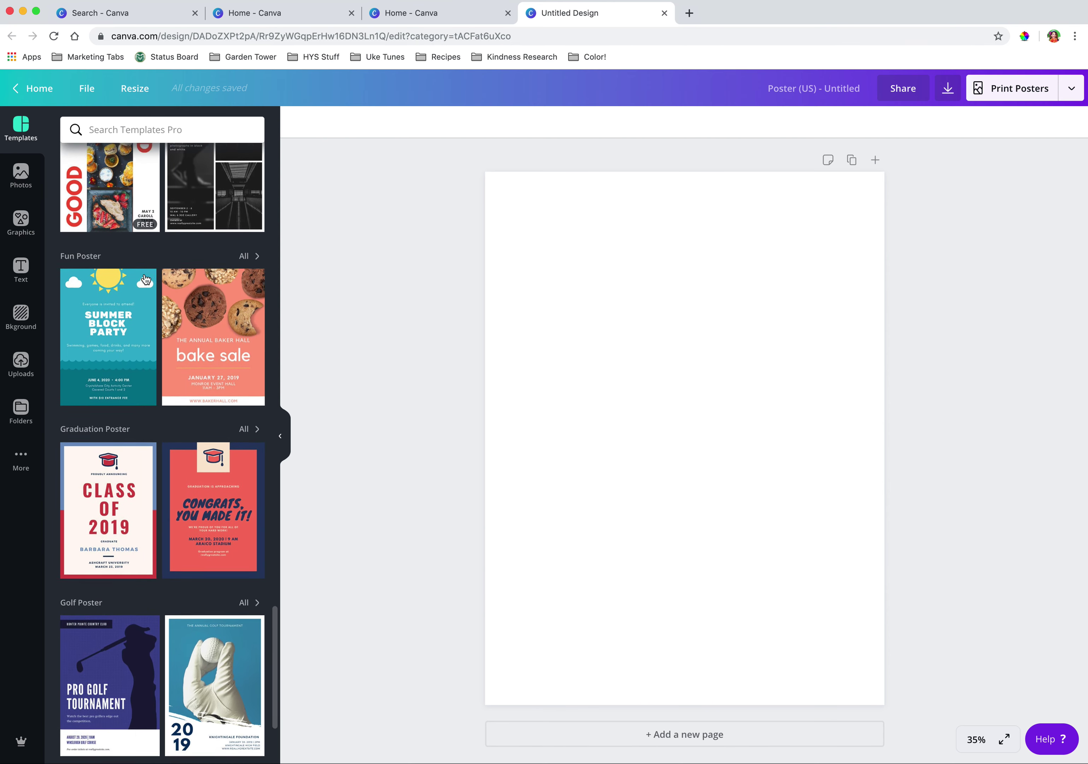
pyautogui.scroll(-10, 146, 279)
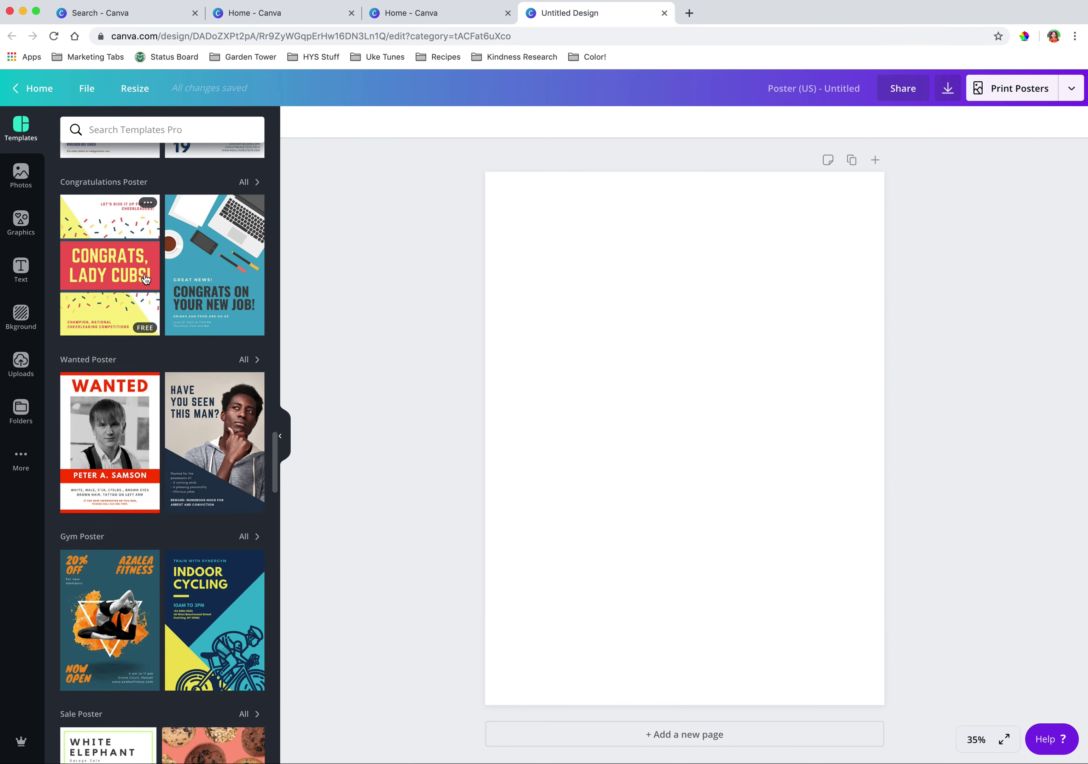
pyautogui.scroll(-8, 146, 279)
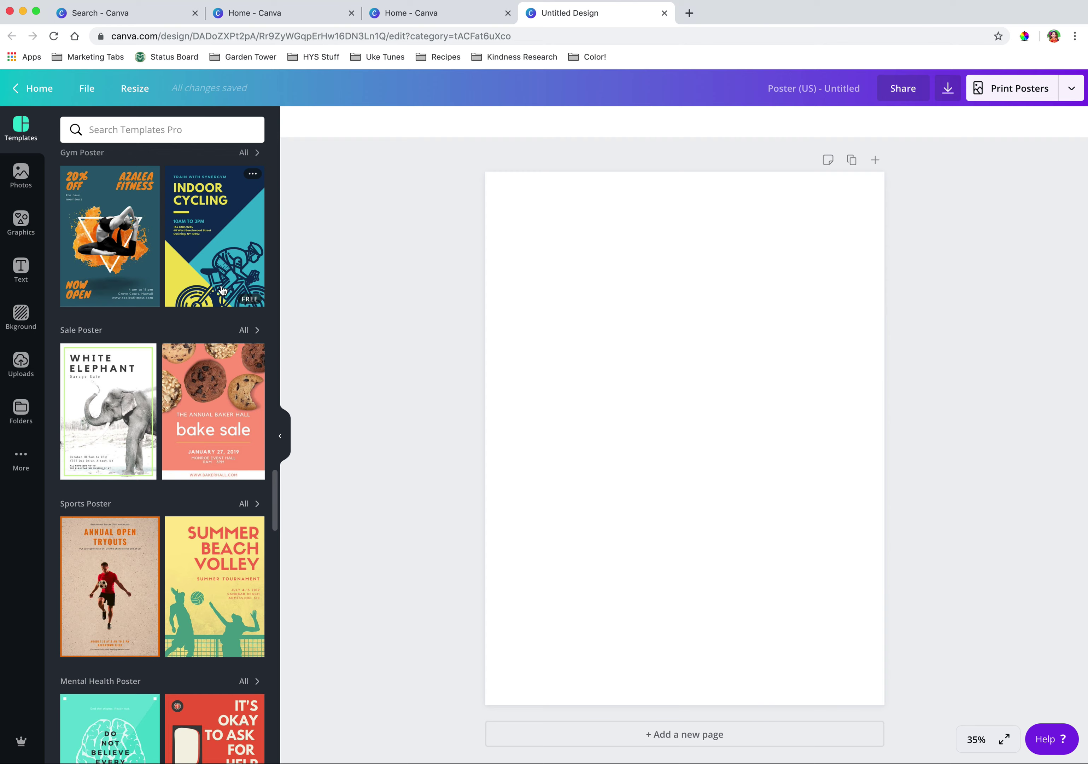
pyautogui.scroll(-18, 222, 289)
pyautogui.scroll(-14, 222, 290)
pyautogui.scroll(-3, 222, 290)
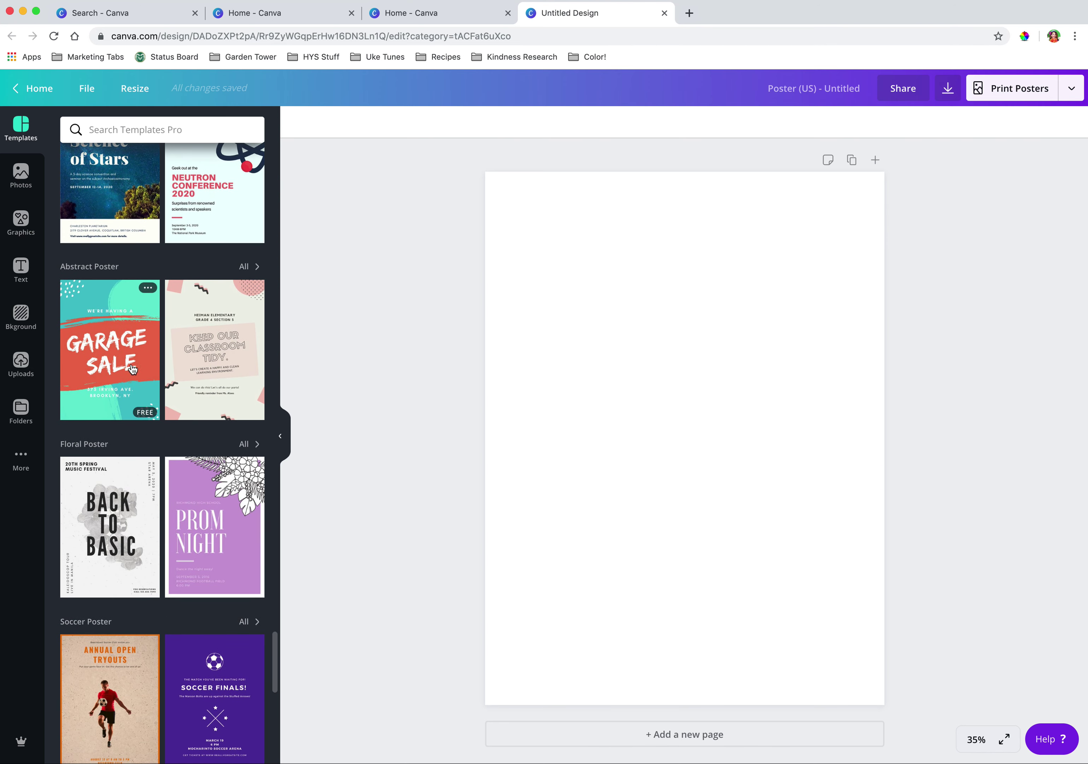
# Step: Apply the Garage Sale template to the poster and collapse the Templates panel
pyautogui.click(119, 352)
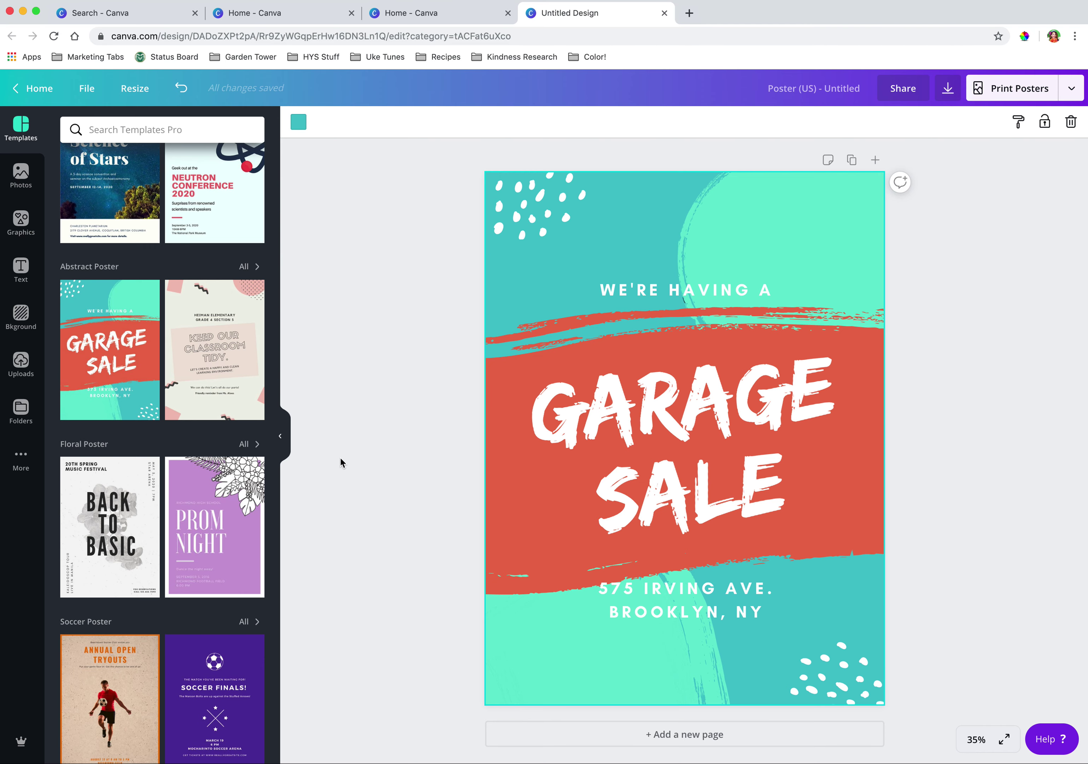
pyautogui.click(282, 436)
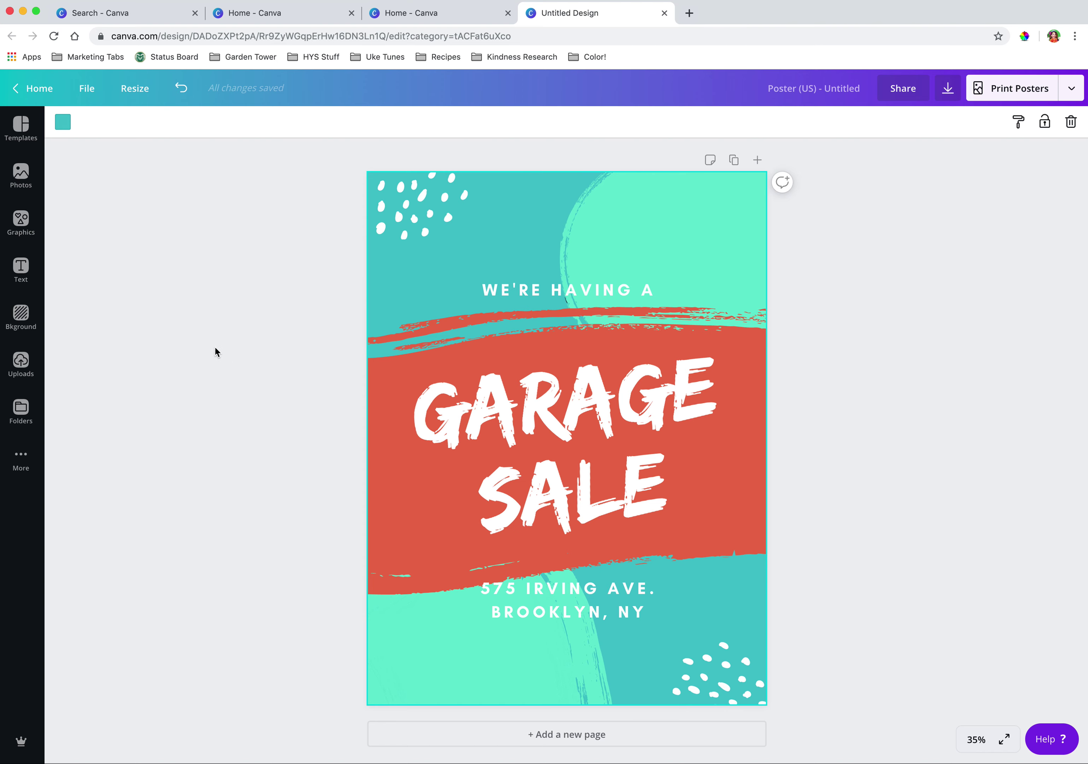
# Step: Recolour the coral brush stroke behind GARAGE SALE to dark green #1e4d2b
pyautogui.click(384, 368)
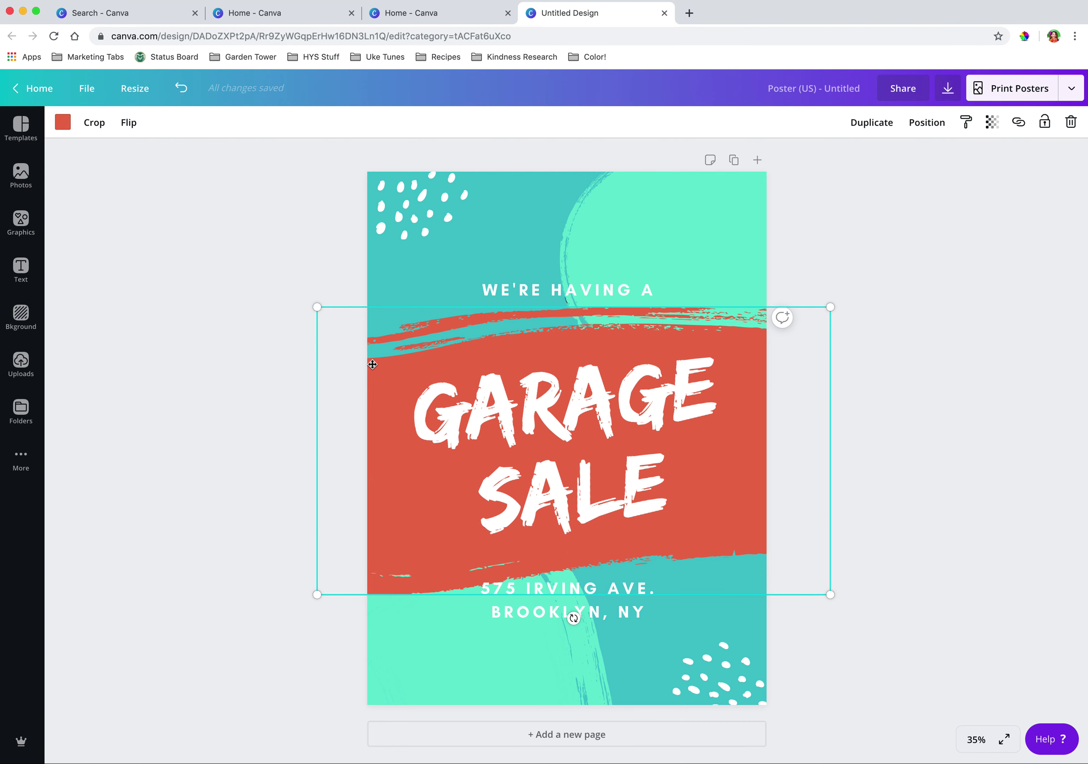
pyautogui.click(64, 126)
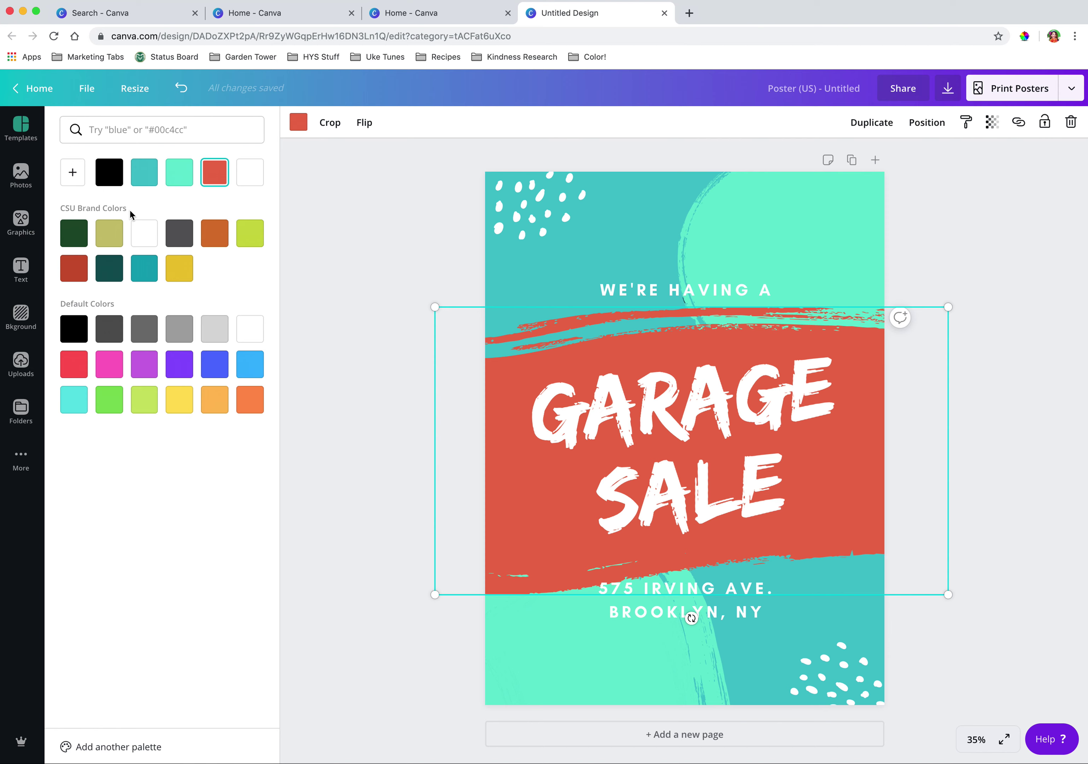
pyautogui.click(74, 234)
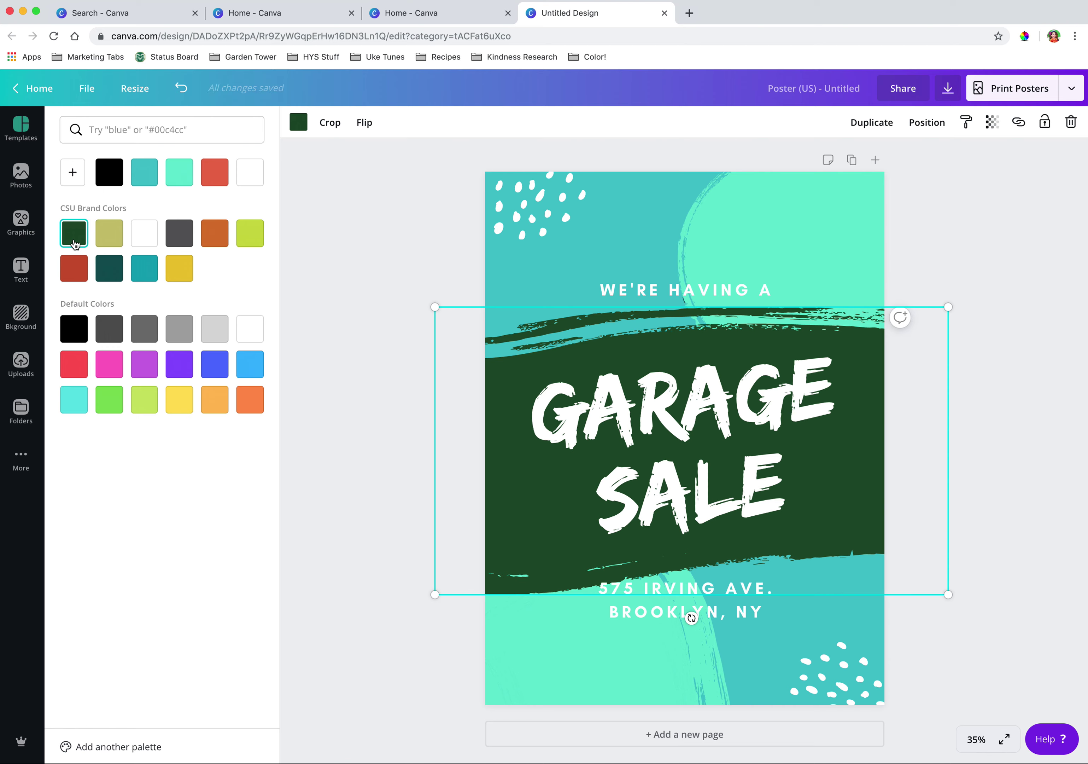
pyautogui.click(627, 226)
# Step: Turn the top-right and bottom-left mint brush shapes khaki
pyautogui.click(132, 165)
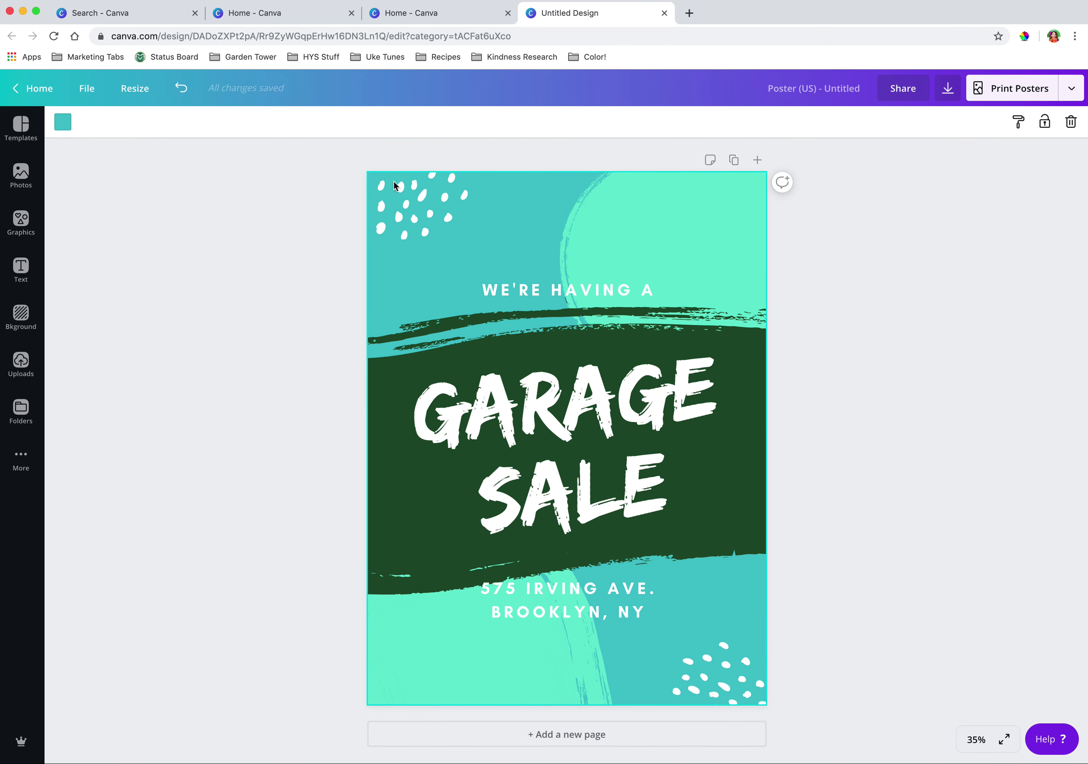
pyautogui.click(697, 200)
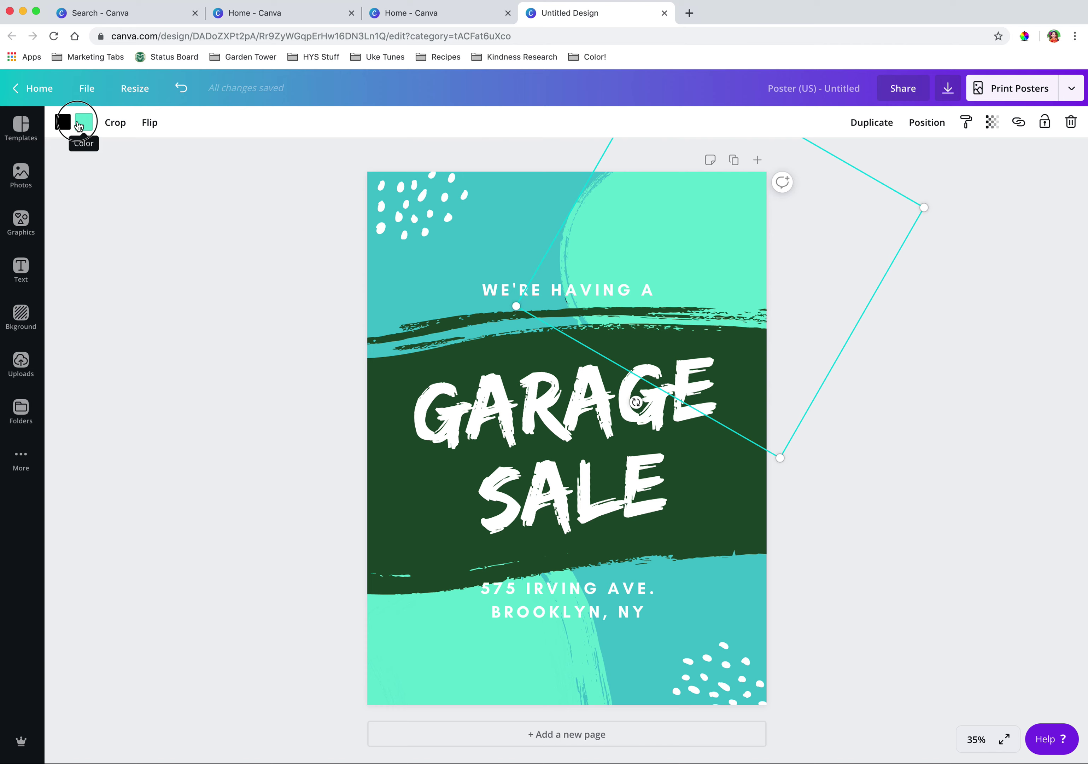
pyautogui.click(79, 125)
pyautogui.click(109, 233)
pyautogui.click(544, 627)
pyautogui.click(109, 233)
# Step: Make the teal poster background white using the CSU brand colours
pyautogui.click(831, 609)
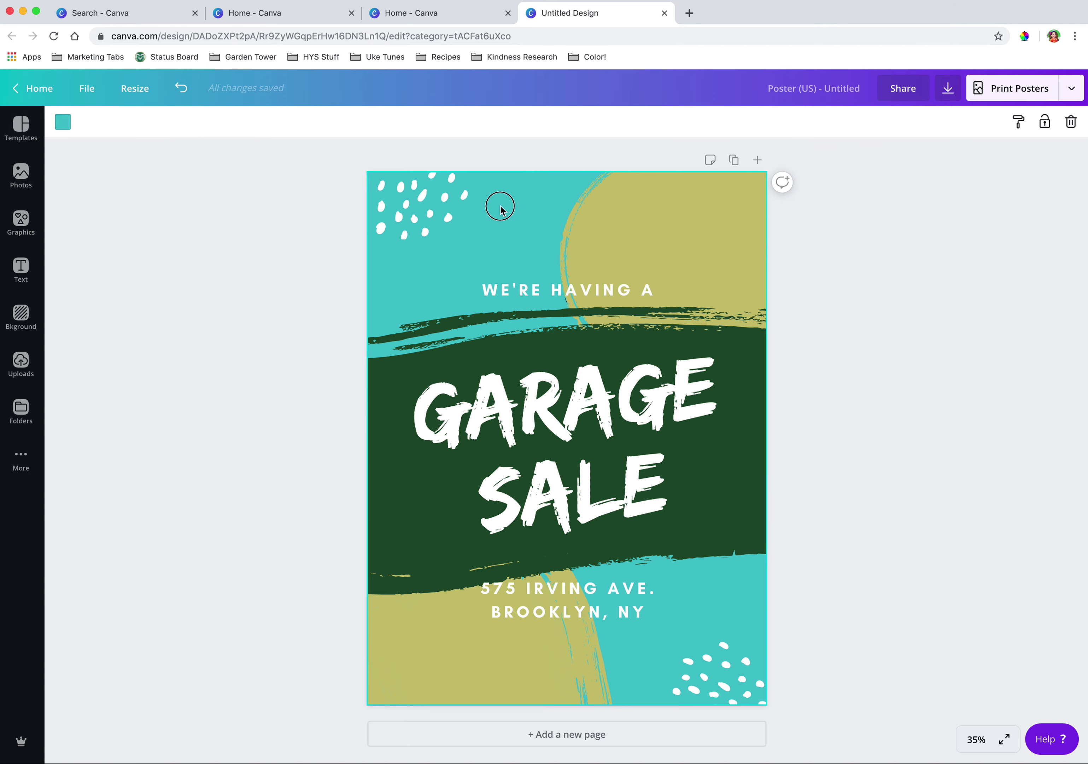
pyautogui.click(58, 128)
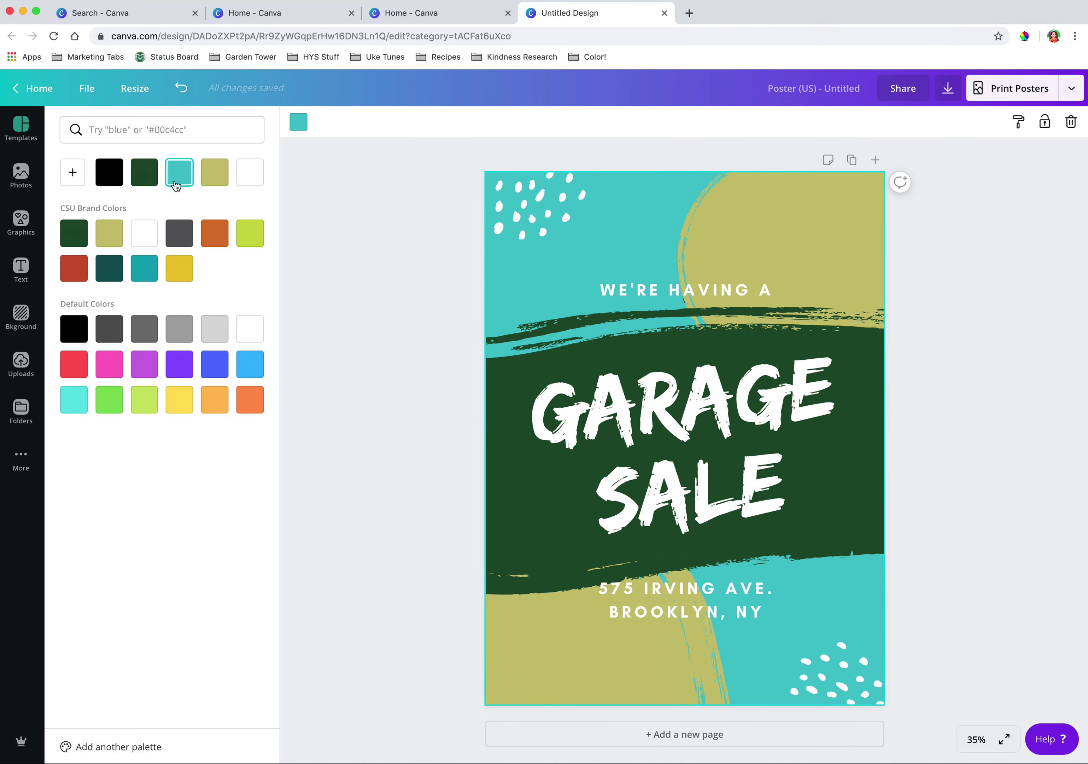
pyautogui.click(151, 232)
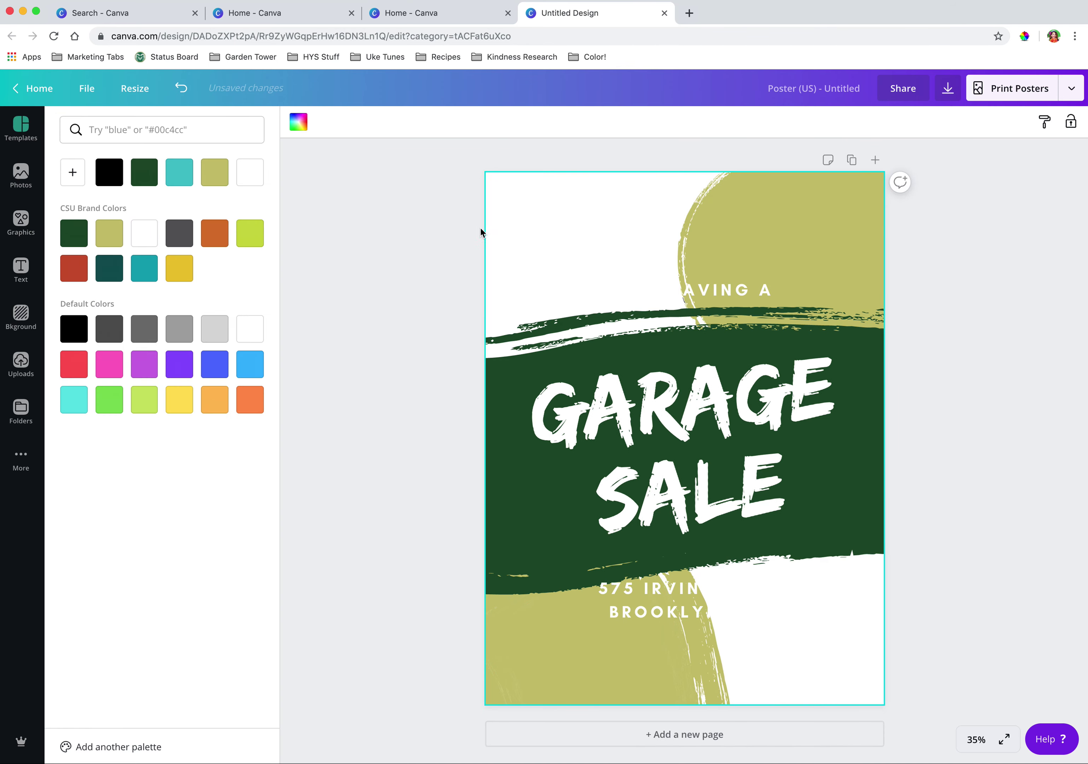
pyautogui.click(526, 225)
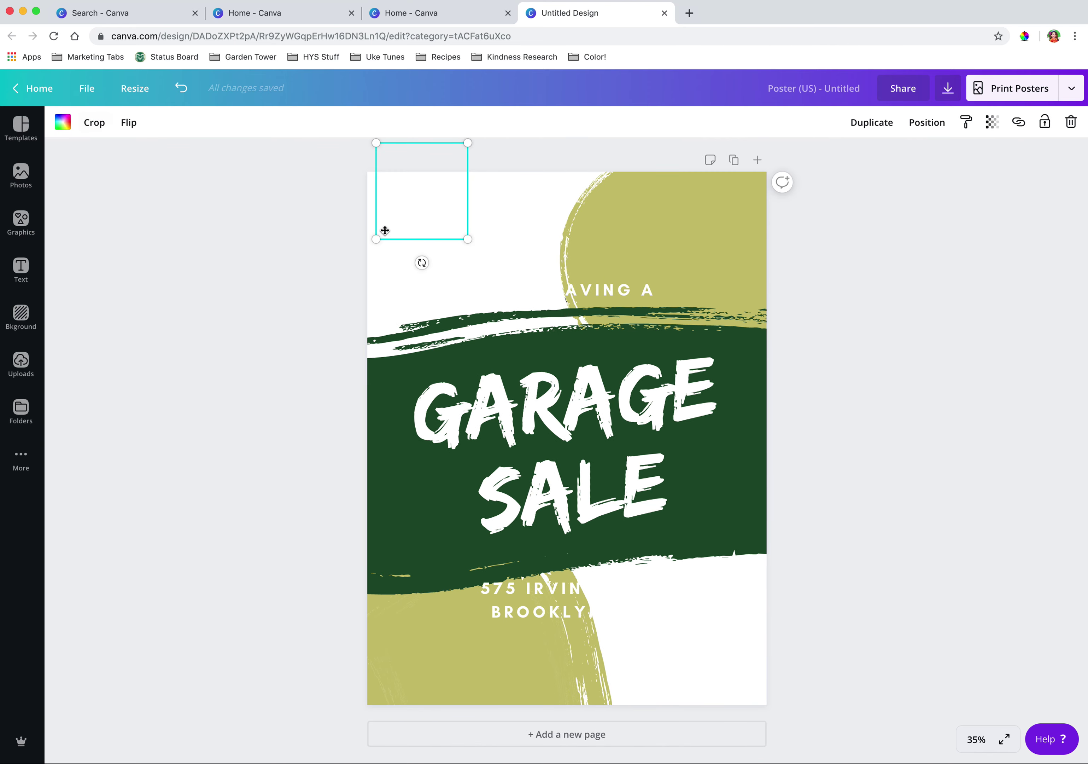
# Step: Colour the WE'RE HAVING A heading dark green
pyautogui.click(383, 275)
pyautogui.doubleClick(533, 290)
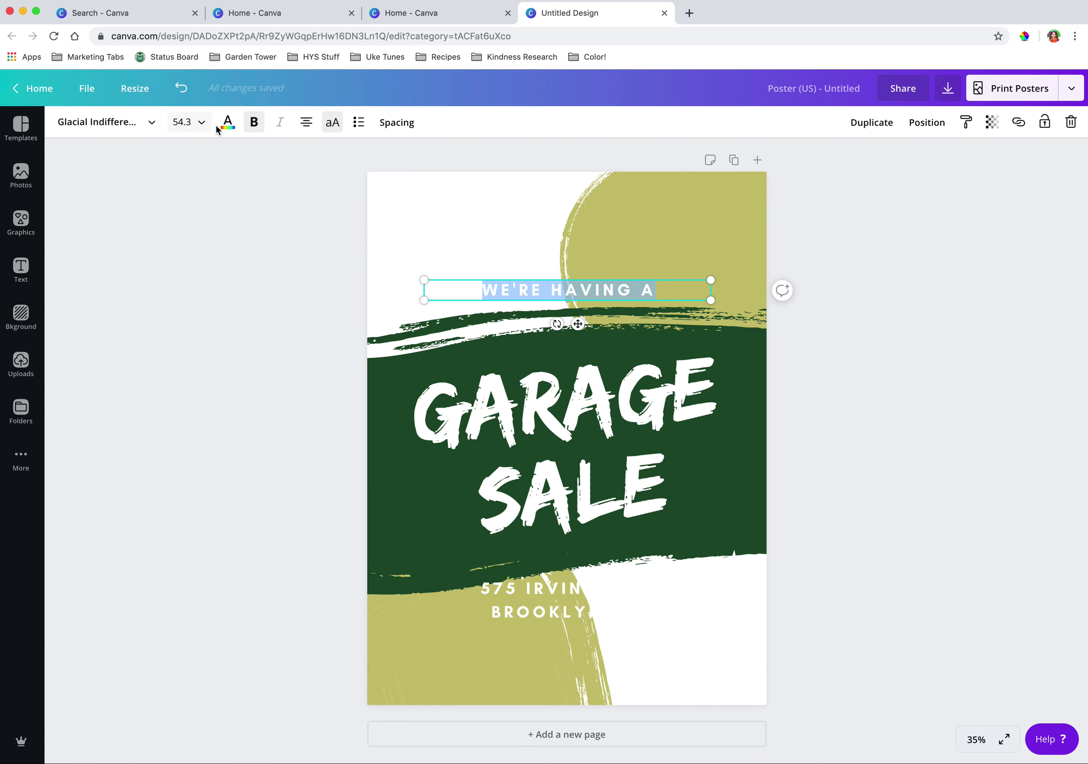
pyautogui.click(228, 122)
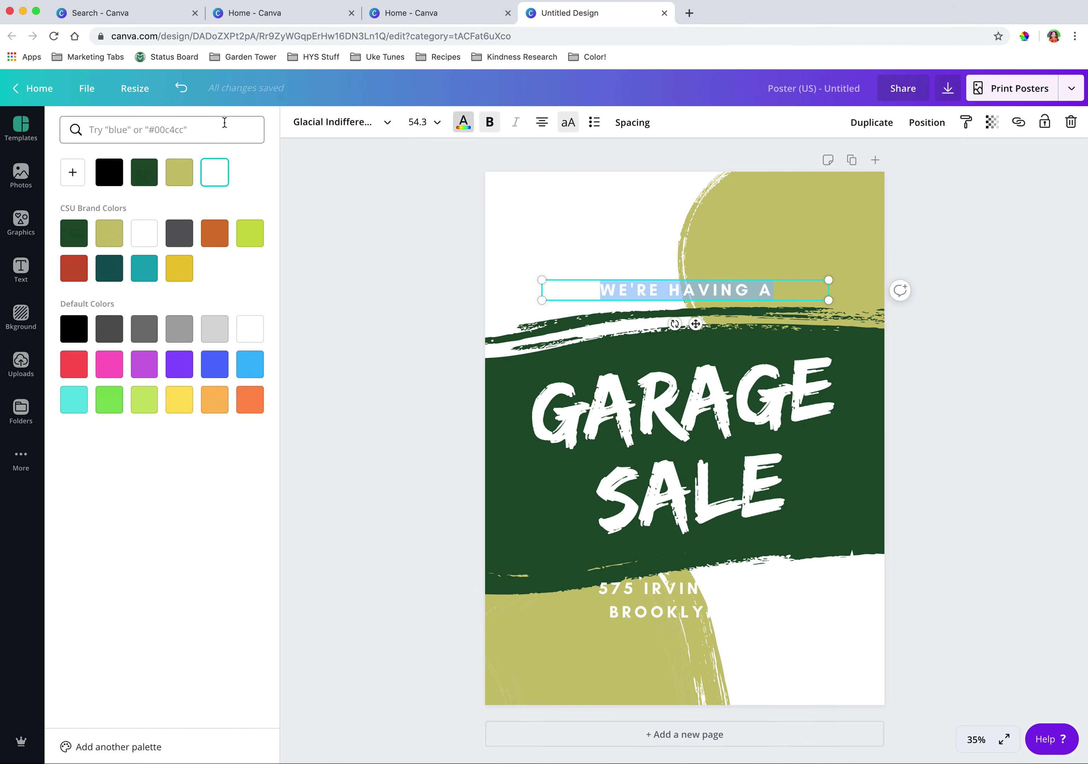
pyautogui.click(74, 233)
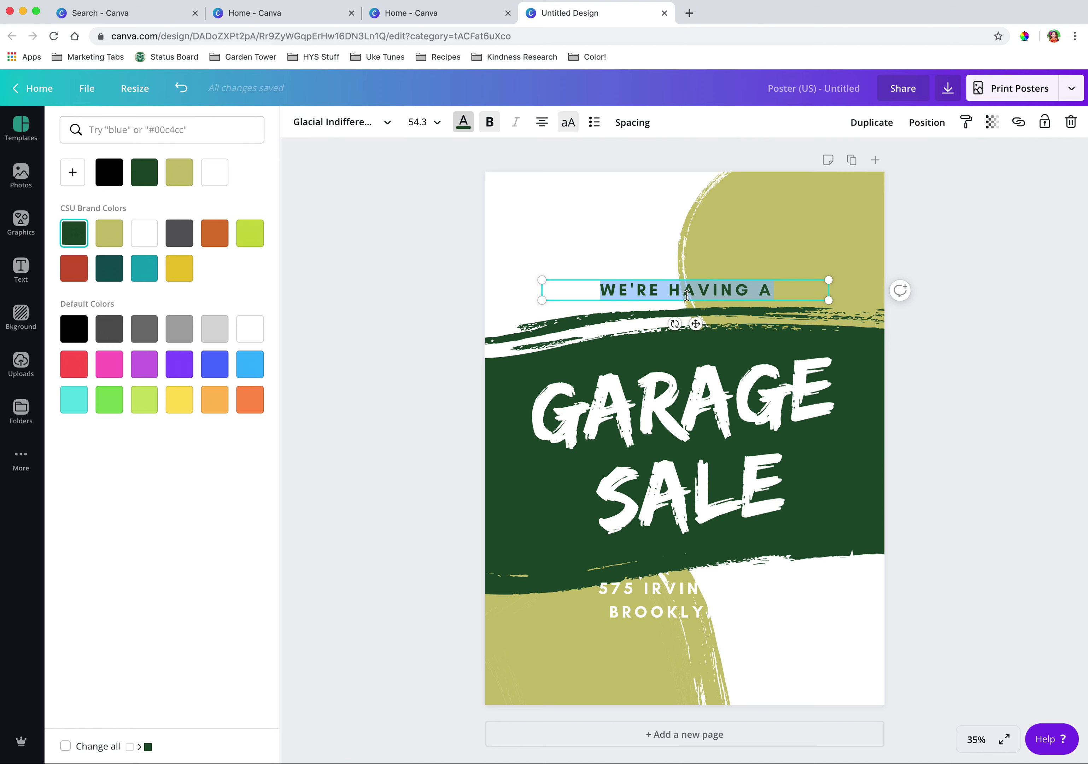
# Step: Change the WE'RE HAVING A font from Glacial Indifference to the Vitesse-Book brand font
pyautogui.click(390, 125)
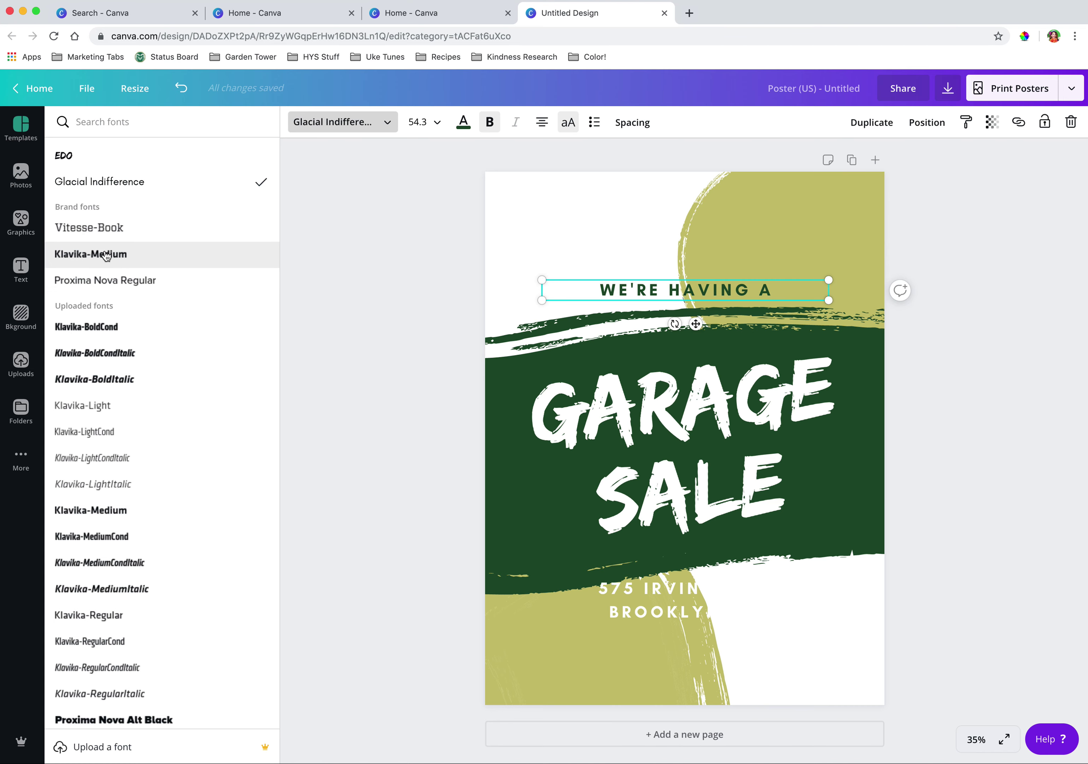
pyautogui.scroll(-2, 136, 266)
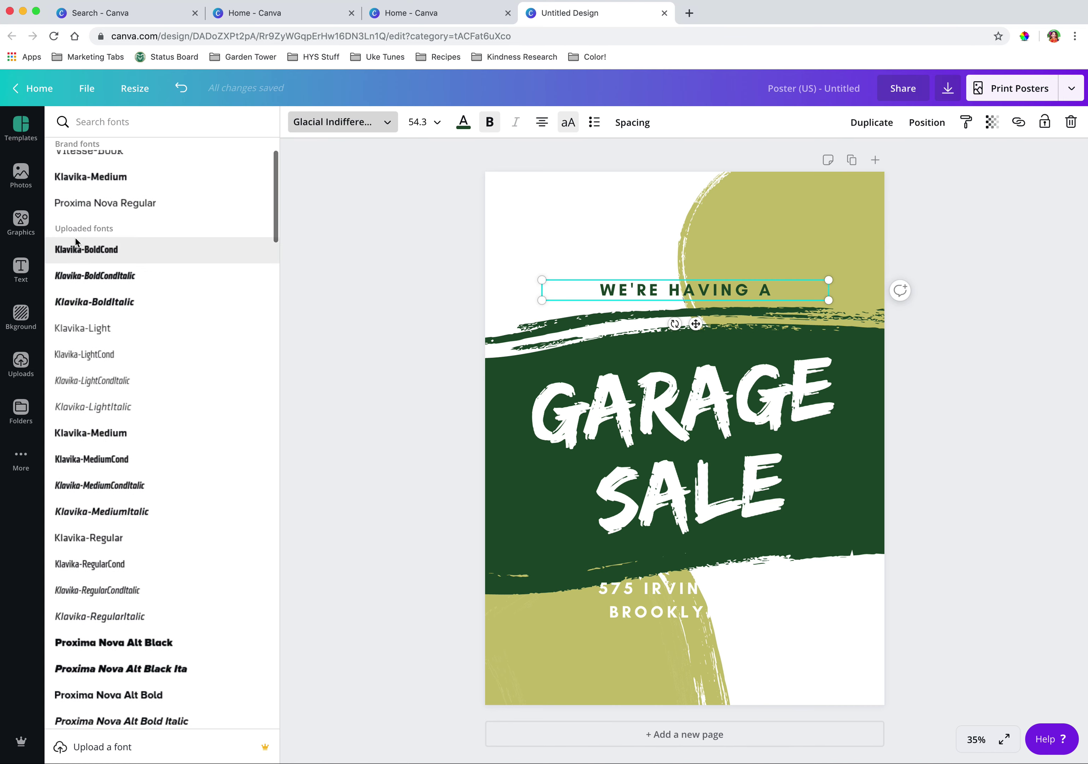
pyautogui.scroll(-6, 104, 235)
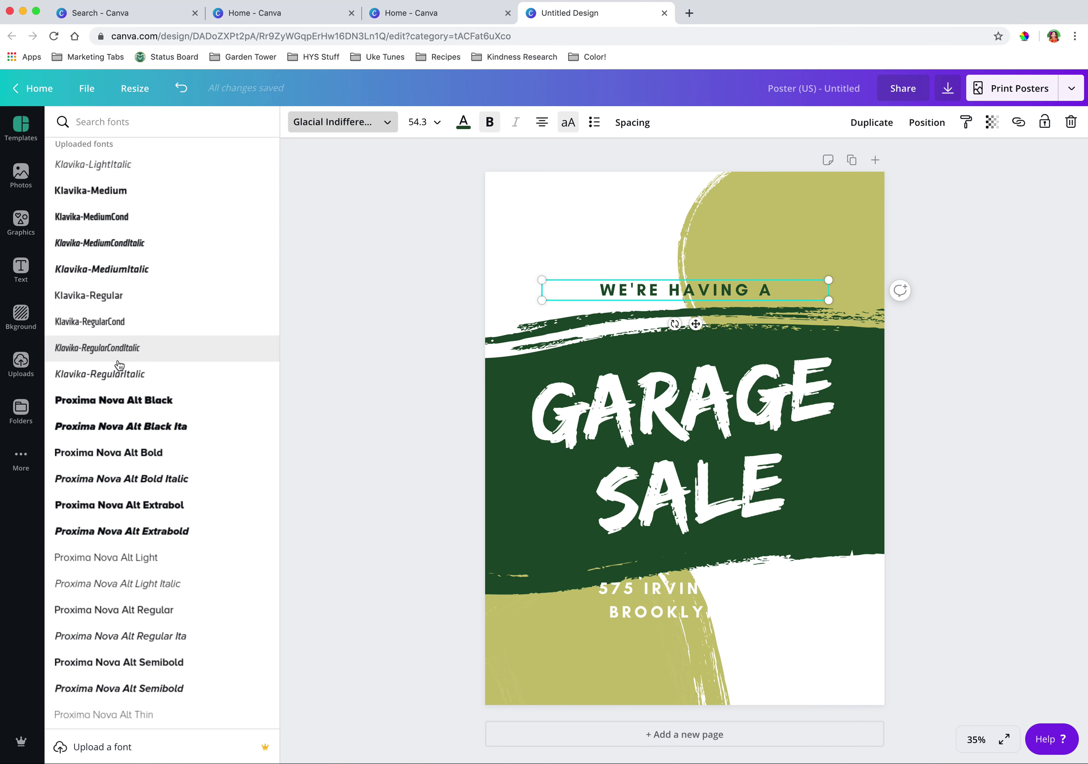
pyautogui.scroll(-3, 119, 365)
pyautogui.scroll(-6, 119, 366)
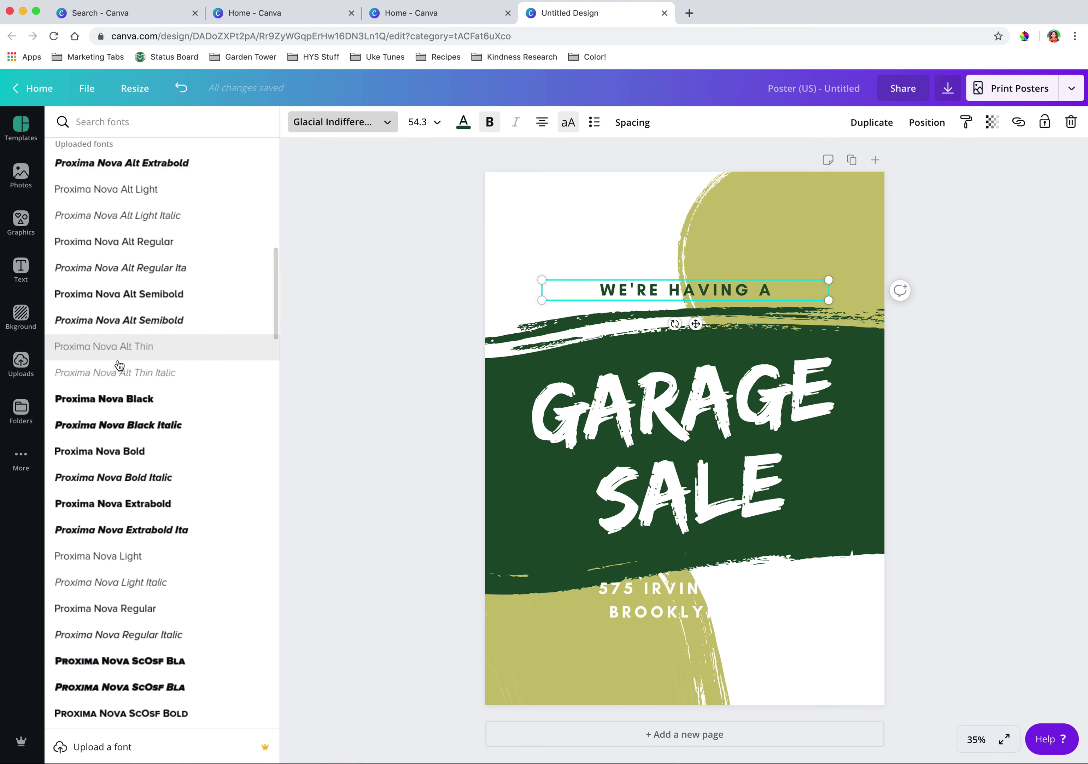
pyautogui.scroll(-15, 119, 365)
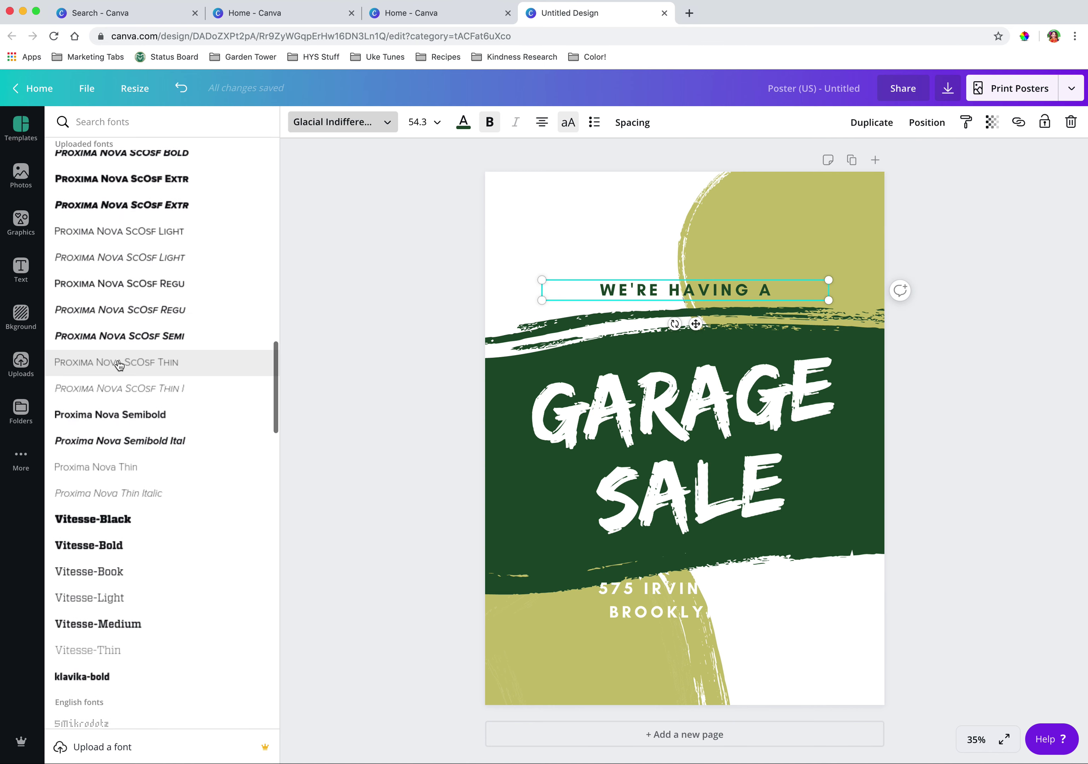
pyautogui.scroll(20, 119, 365)
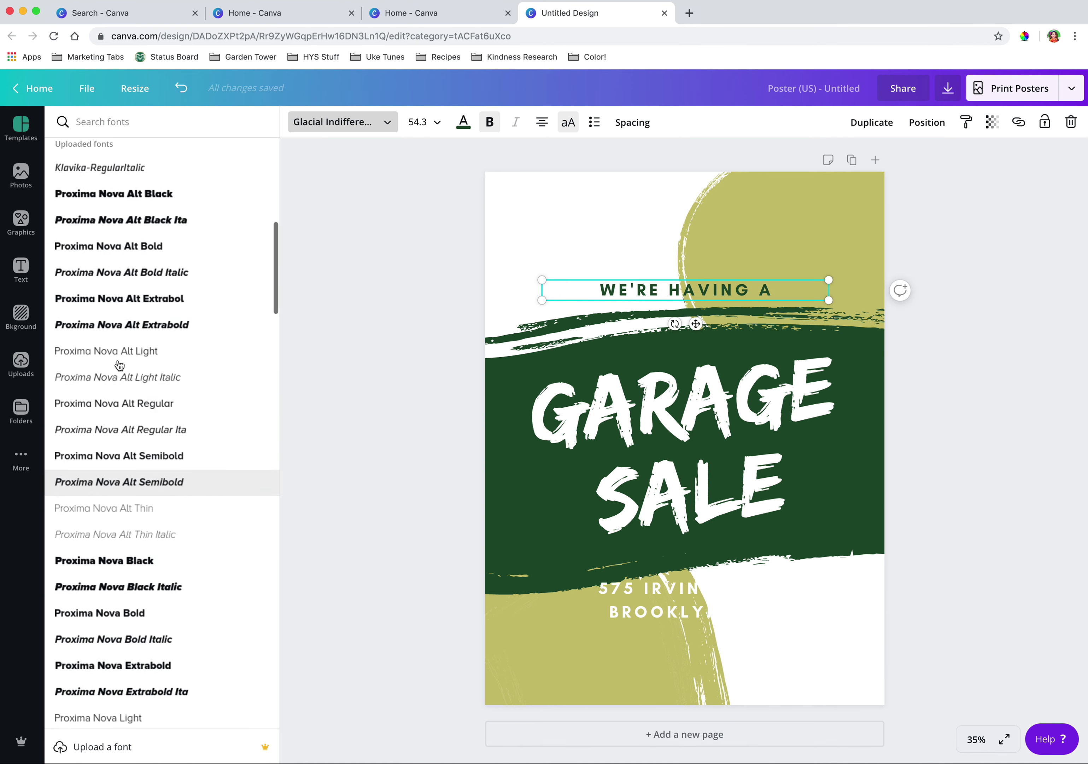
pyautogui.scroll(2, 118, 363)
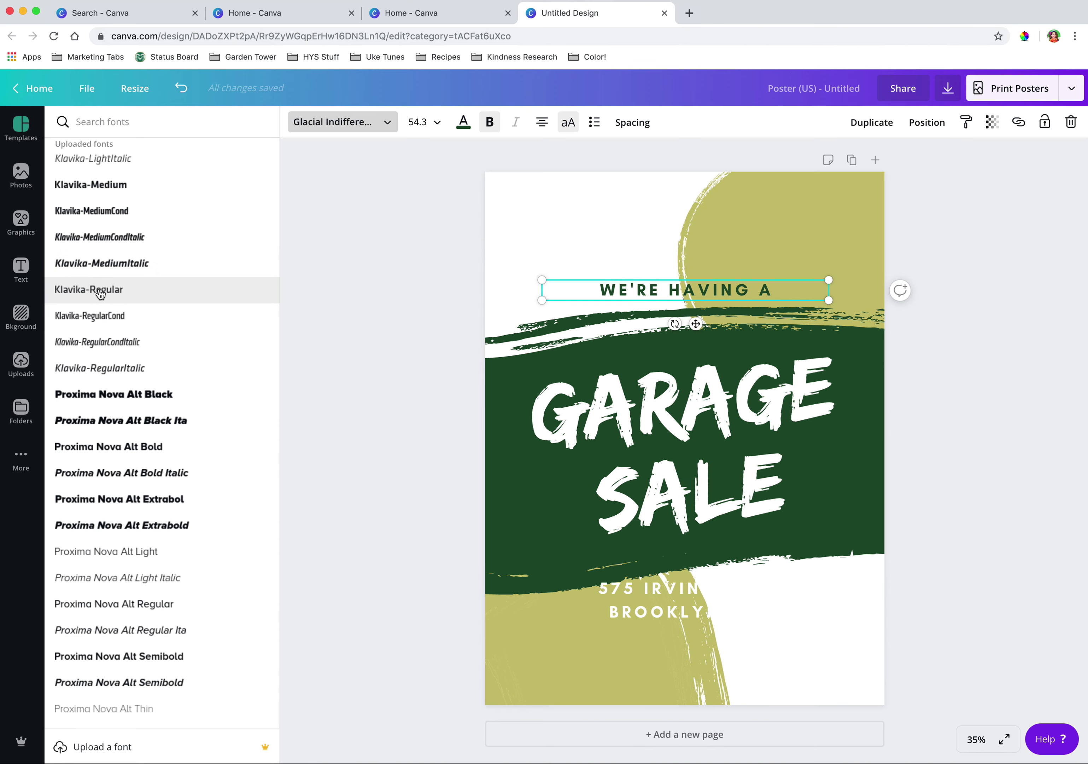
pyautogui.scroll(8, 158, 303)
pyautogui.click(105, 234)
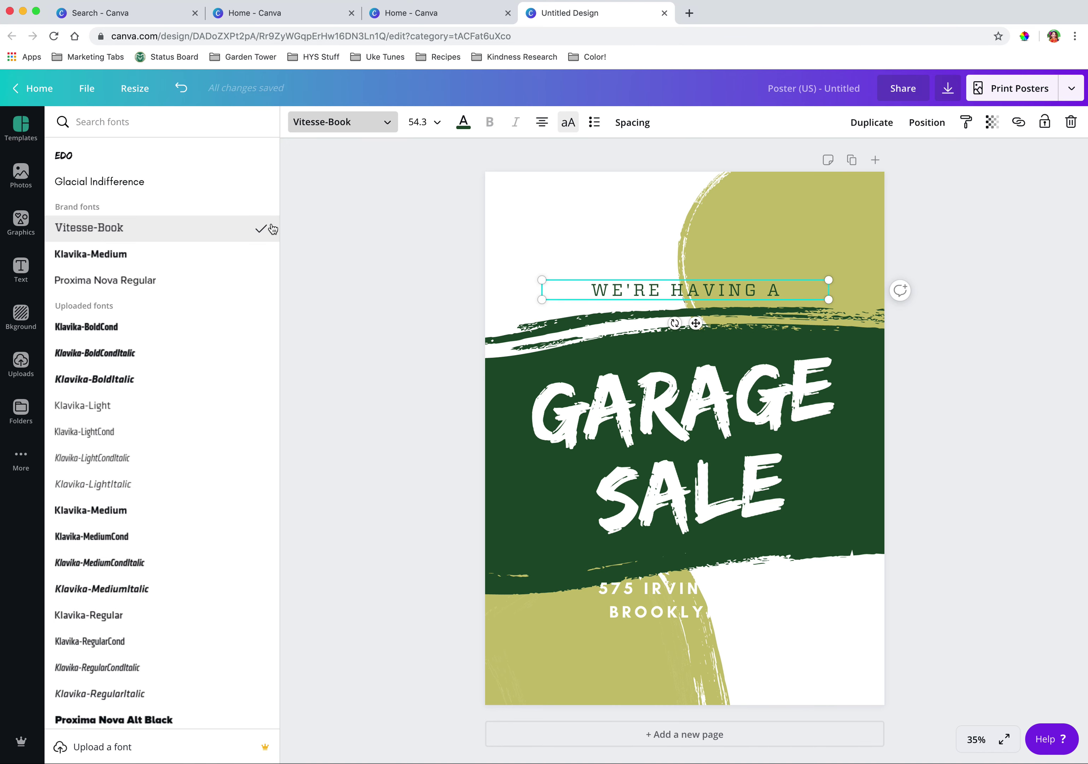
# Step: Style both address lines dark green in Vitesse-Book and shift them slightly lower
pyautogui.tripleClick(671, 592)
pyautogui.moveTo(671, 592); pyautogui.dragTo(685, 644)
pyautogui.click(455, 130)
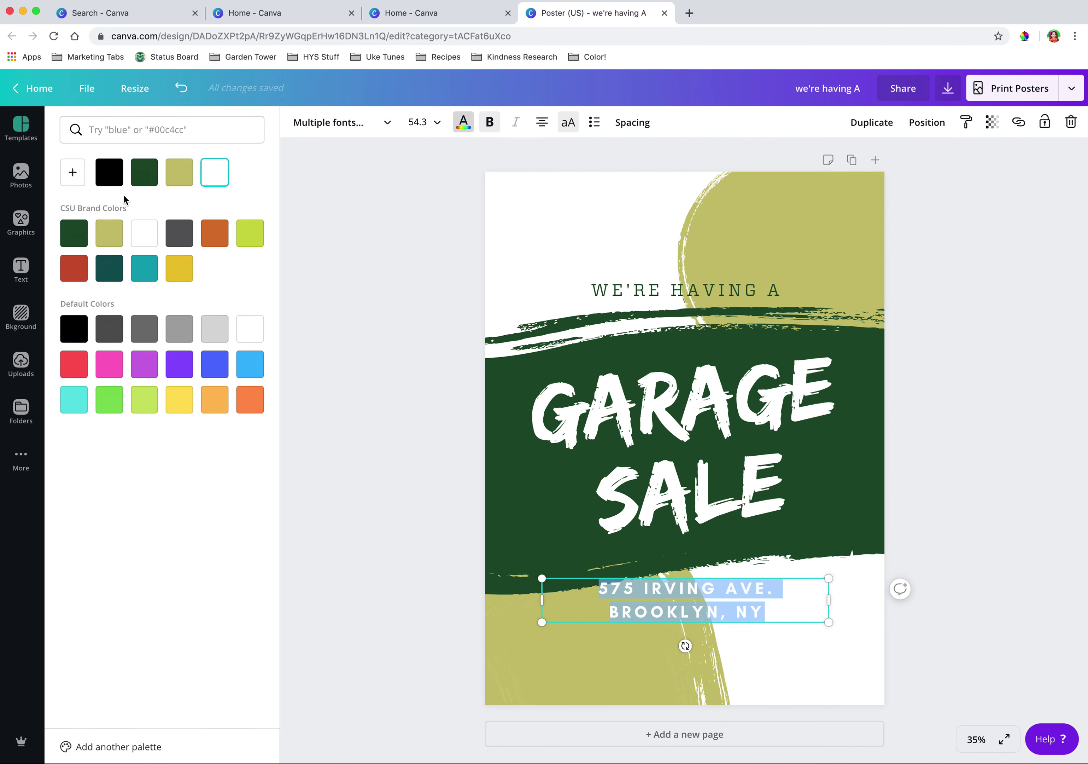
pyautogui.click(79, 234)
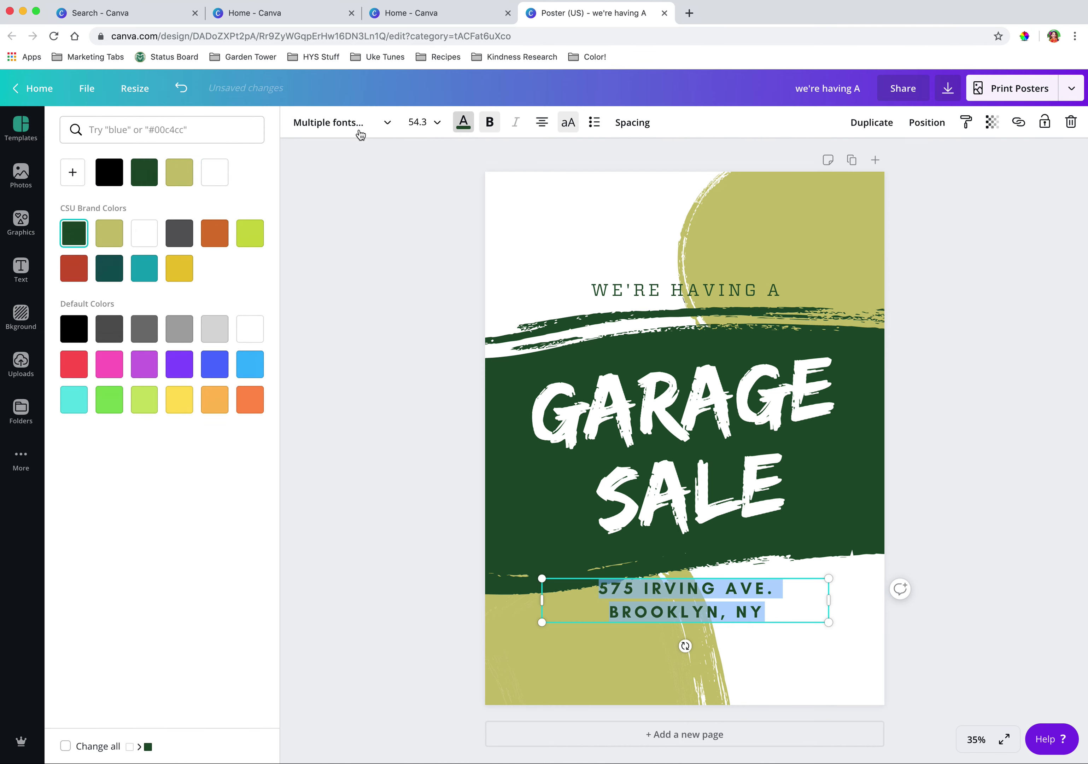
pyautogui.click(345, 122)
pyautogui.click(80, 263)
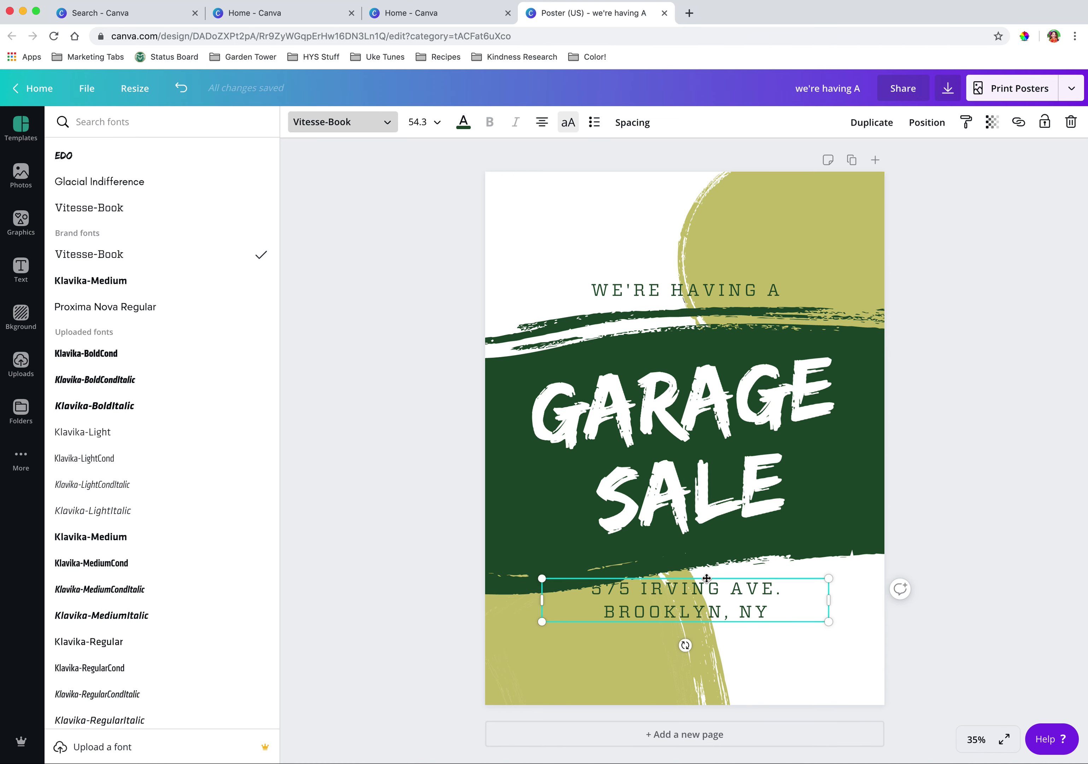
pyautogui.moveTo(704, 582); pyautogui.dragTo(704, 597)
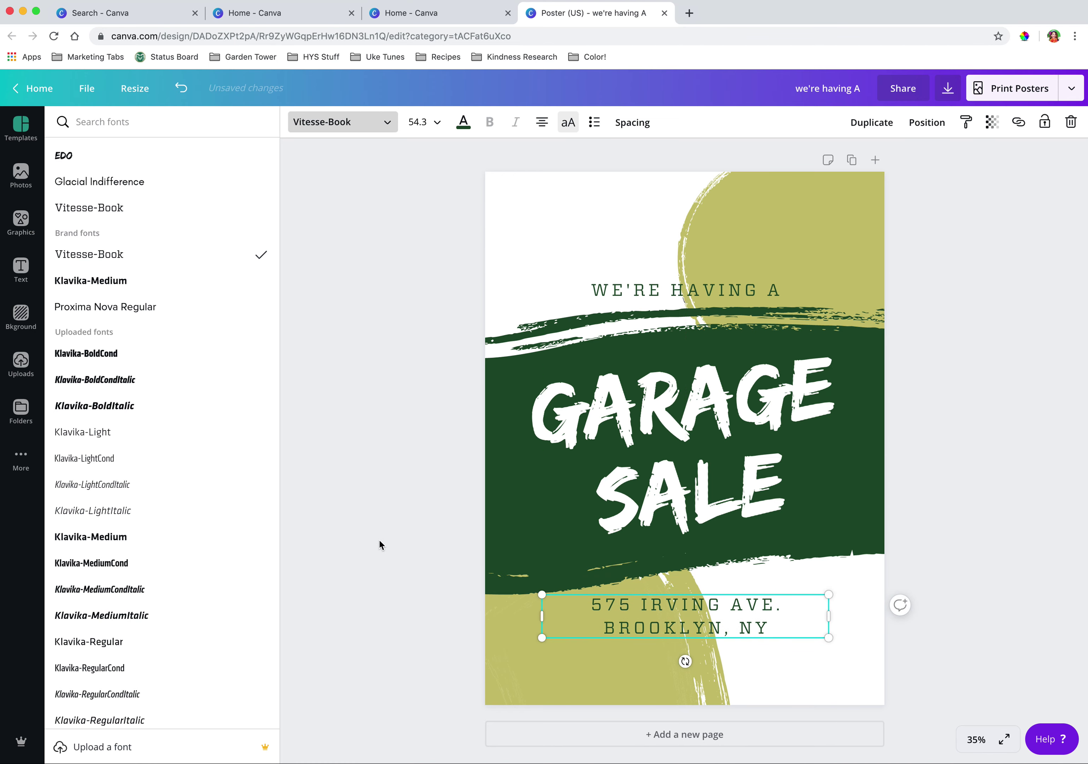
pyautogui.click(380, 474)
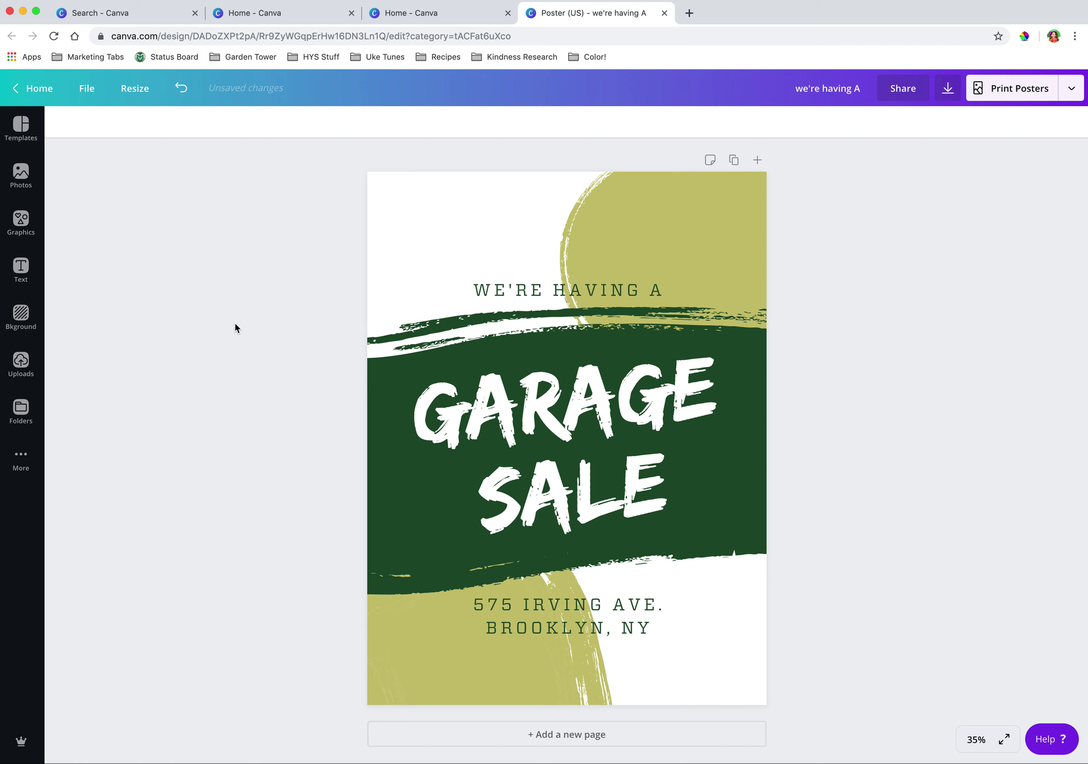
# Step: Replace GARAGE SALE with FARMER'S MARKET, widening the box so it fits on two lines
pyautogui.click(607, 398)
pyautogui.click(607, 398)
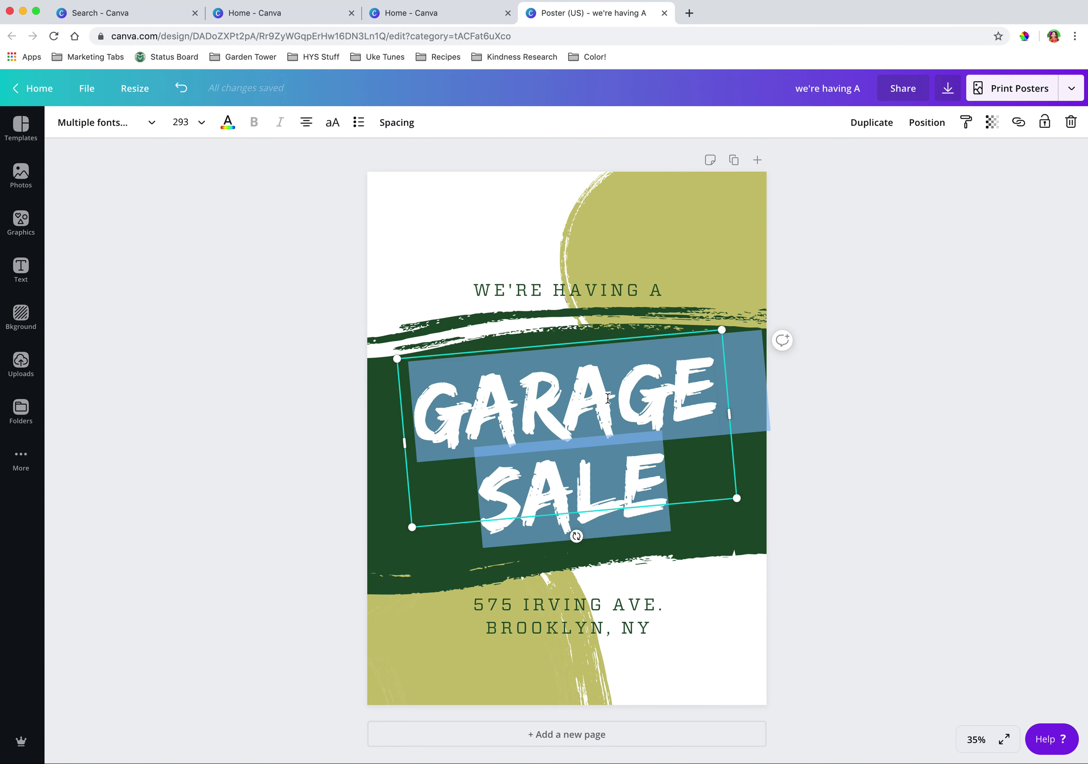
pyautogui.write("FARMER'")
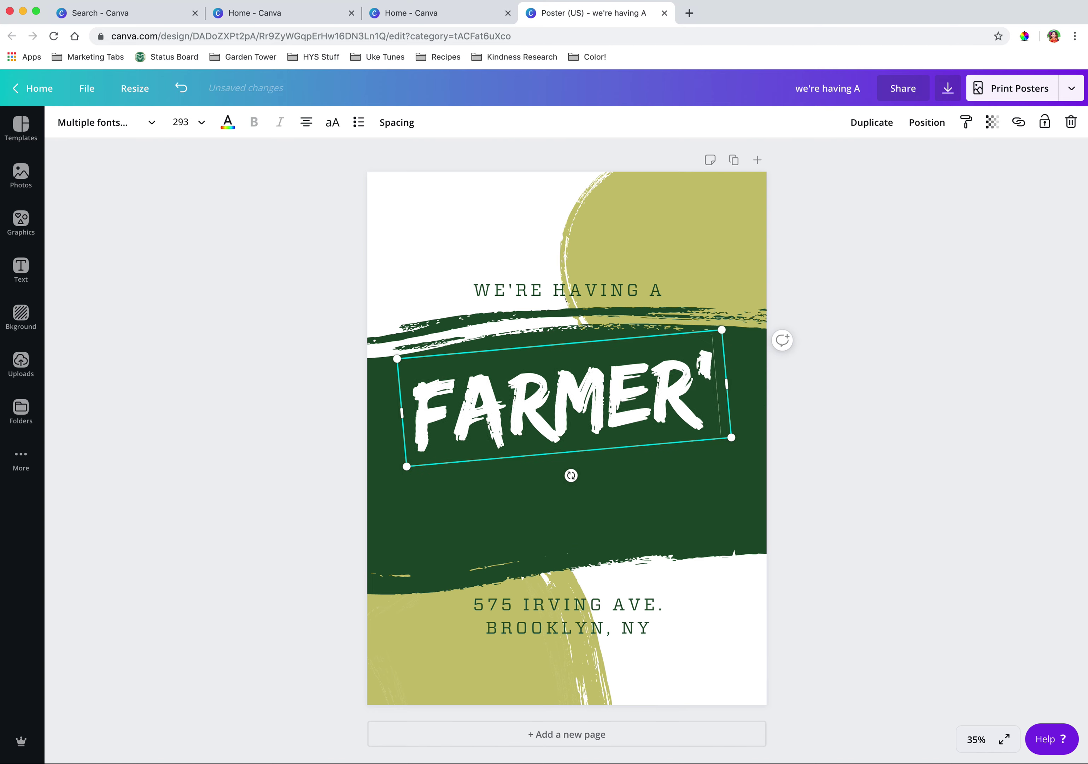
pyautogui.write('S MARKET')
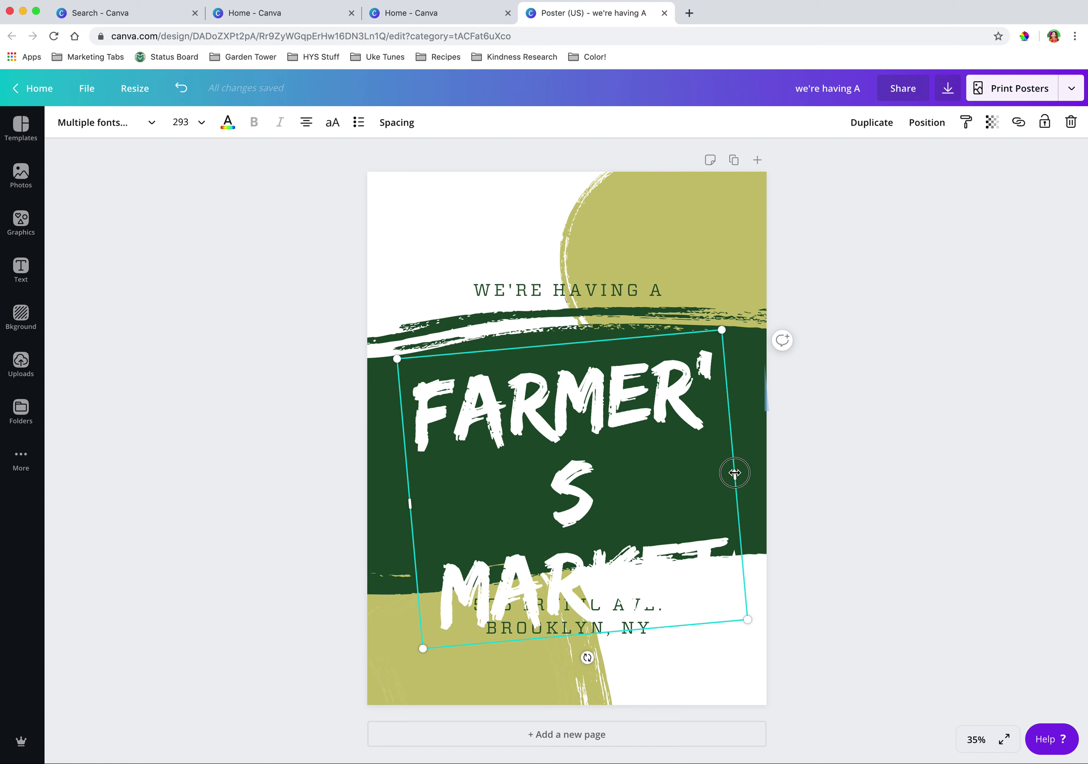
pyautogui.moveTo(735, 473); pyautogui.dragTo(762, 463)
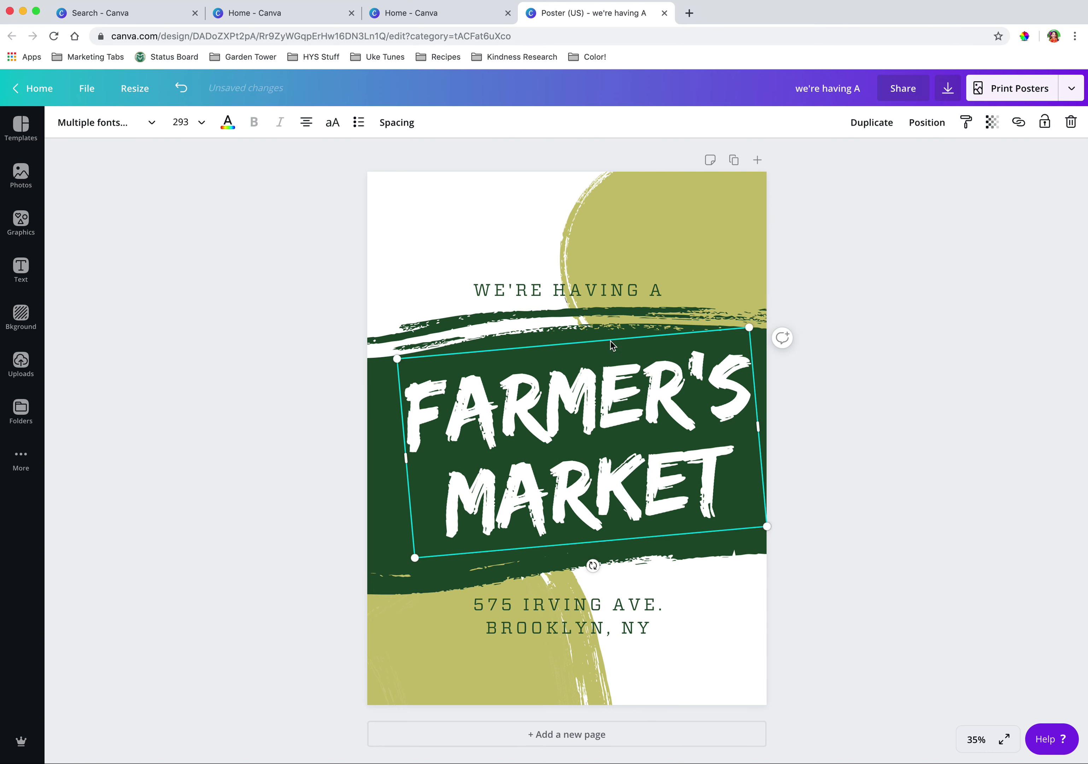
pyautogui.moveTo(611, 339); pyautogui.dragTo(602, 341)
pyautogui.click(310, 401)
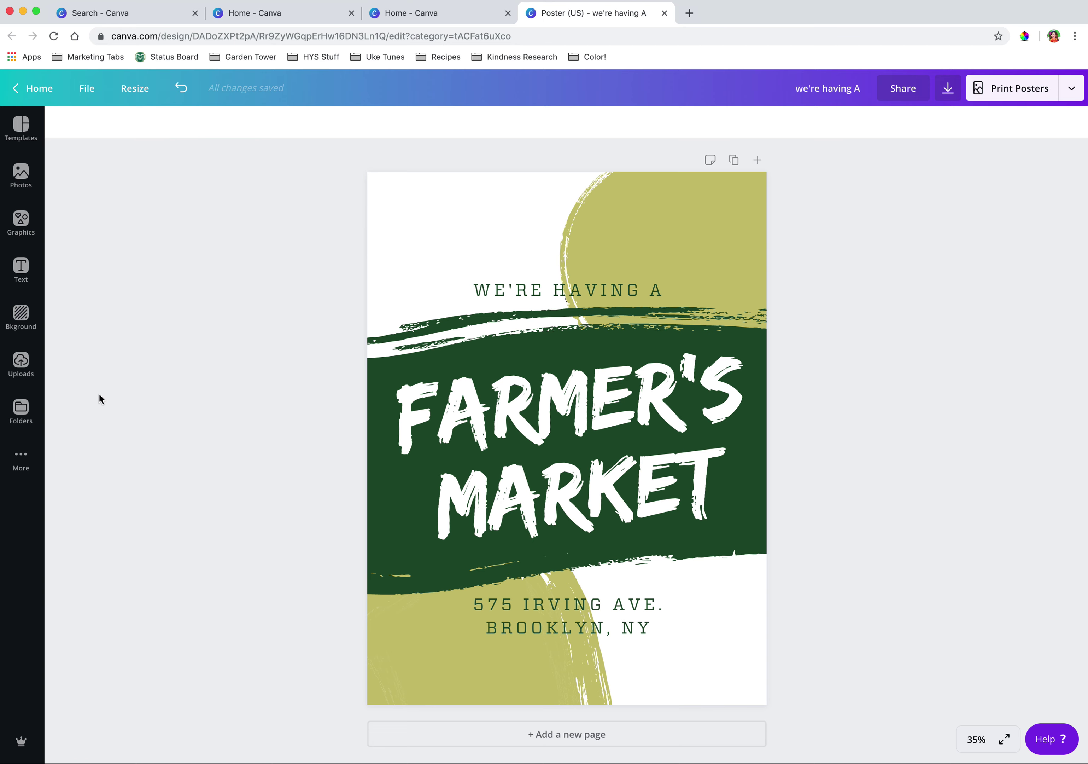
# Step: Open Folders, look inside Front Range Region, then return to the Your folders list
pyautogui.click(21, 410)
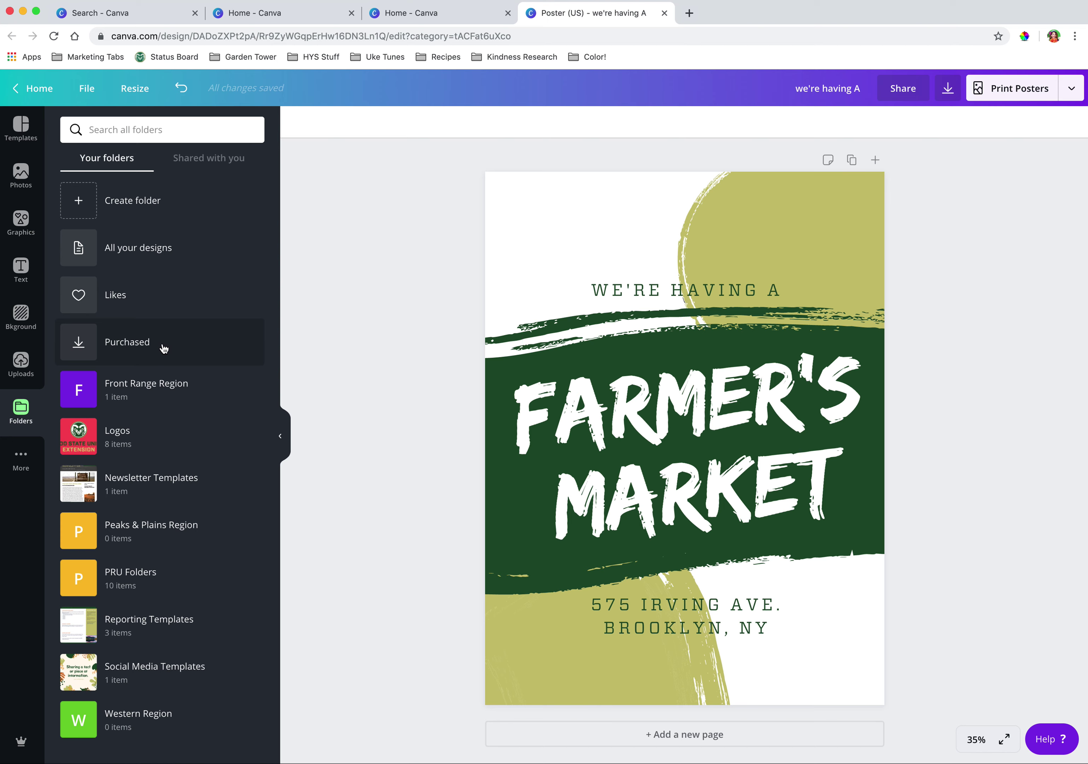
pyautogui.click(168, 389)
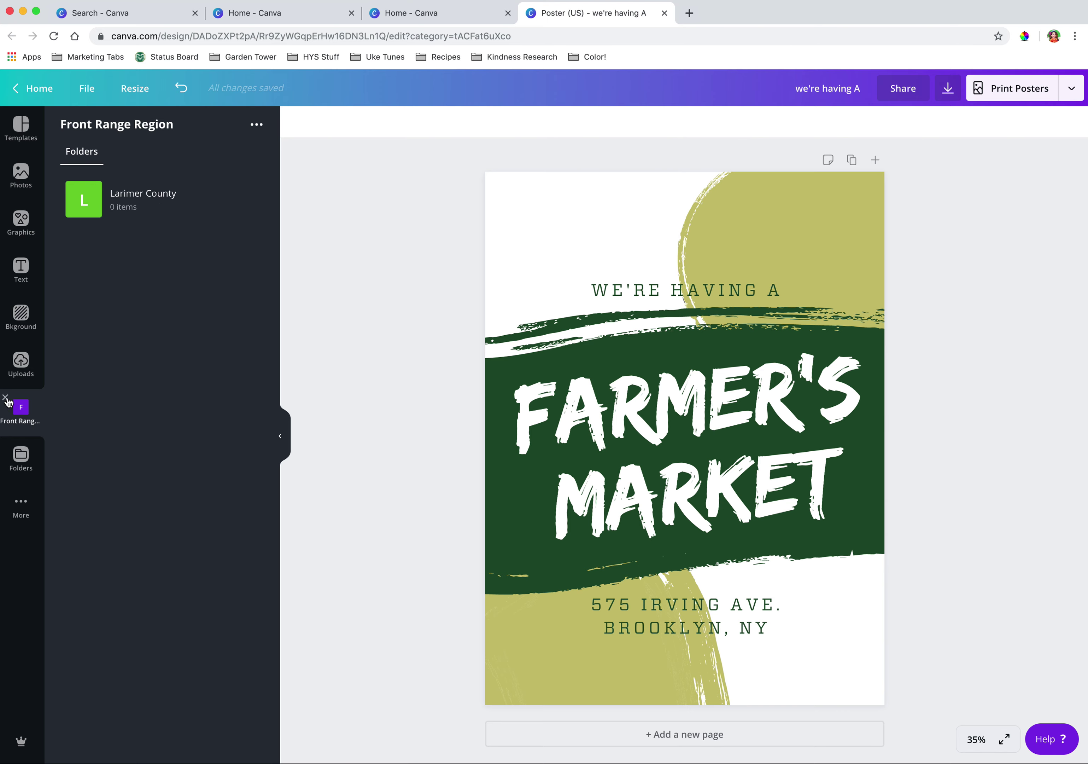
pyautogui.click(33, 404)
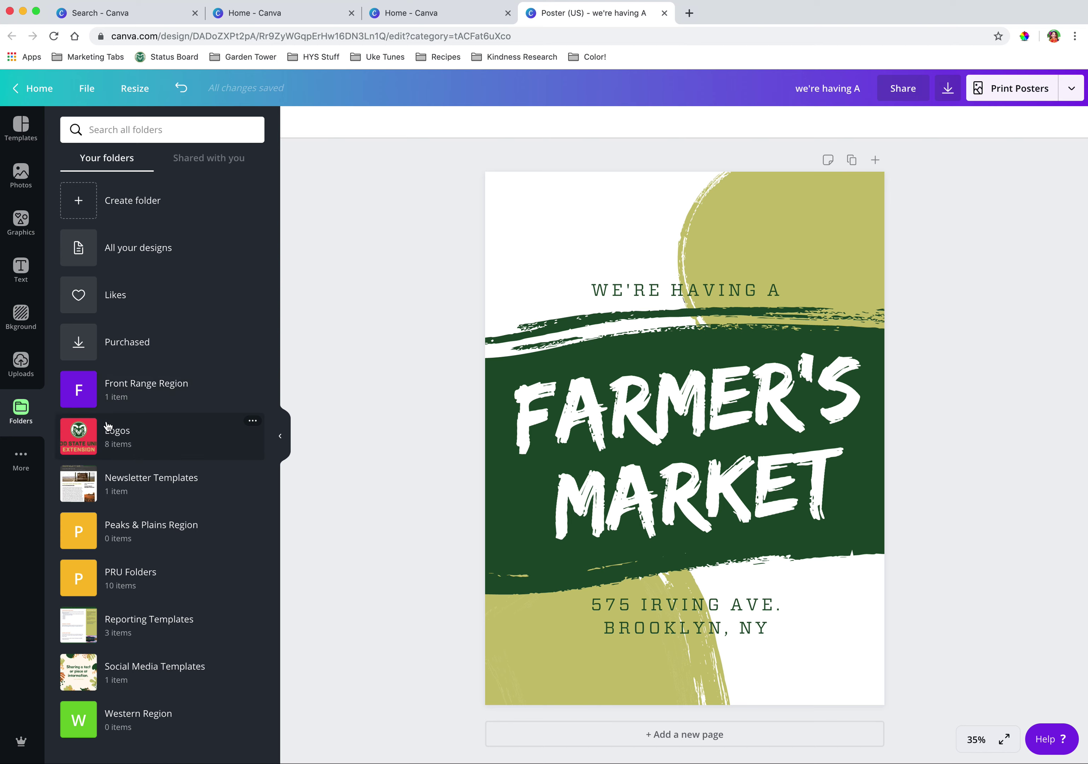
# Step: Insert the green CSU Extension logo from Logos, shrink it, and place it above WE'RE HAVING A
pyautogui.click(121, 440)
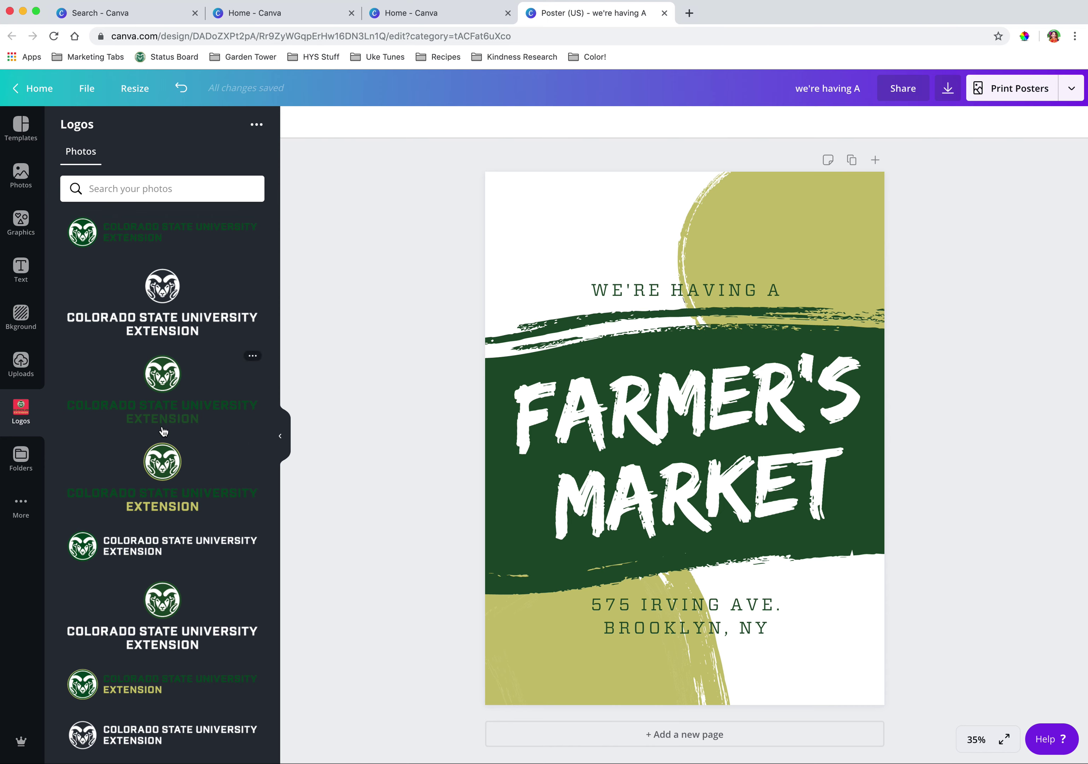
pyautogui.click(162, 387)
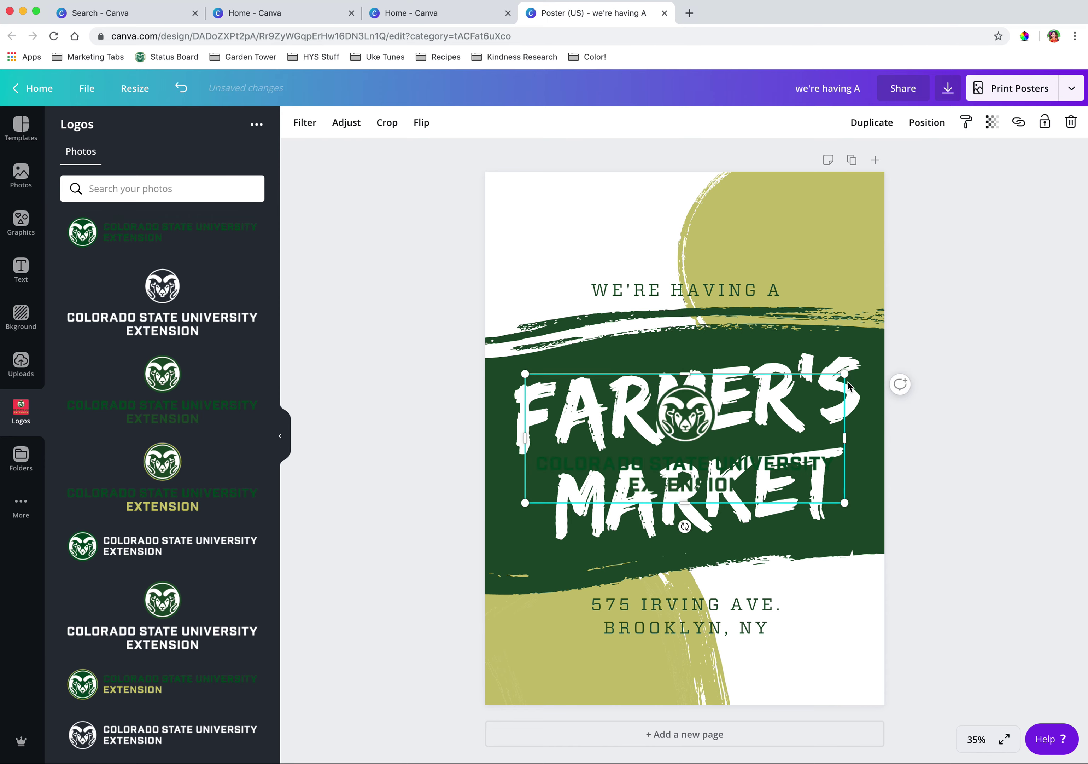
pyautogui.moveTo(844, 374); pyautogui.dragTo(675, 431)
pyautogui.moveTo(610, 450); pyautogui.dragTo(686, 216)
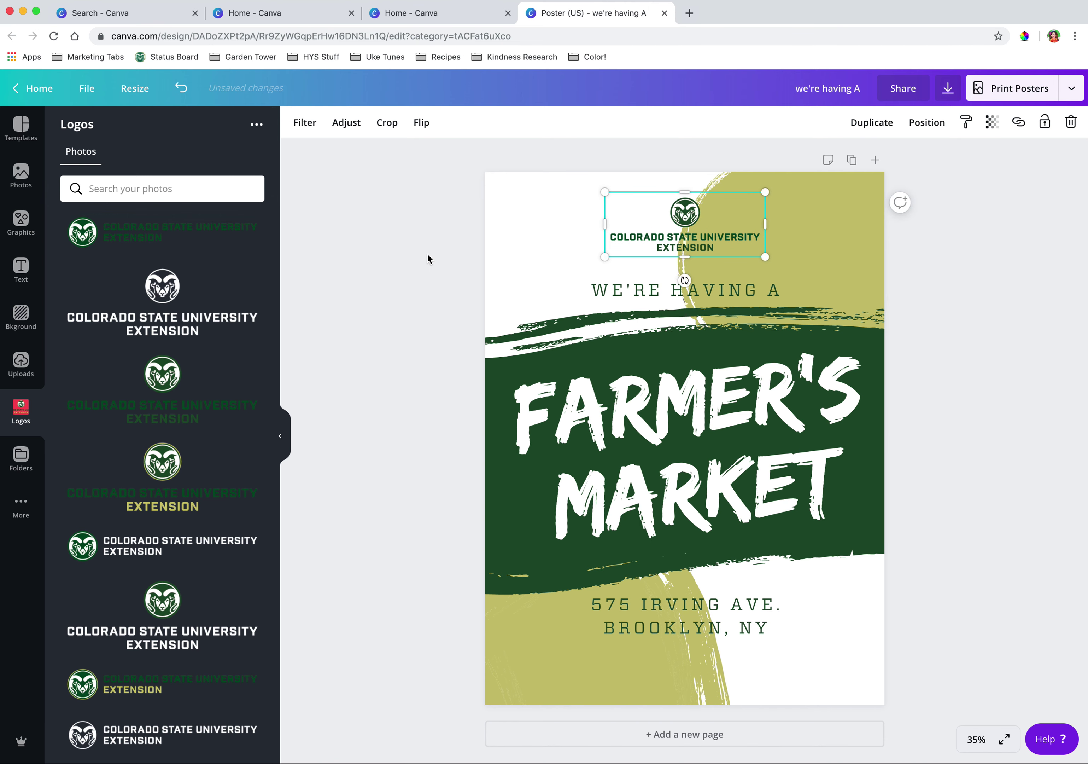
pyautogui.click(394, 258)
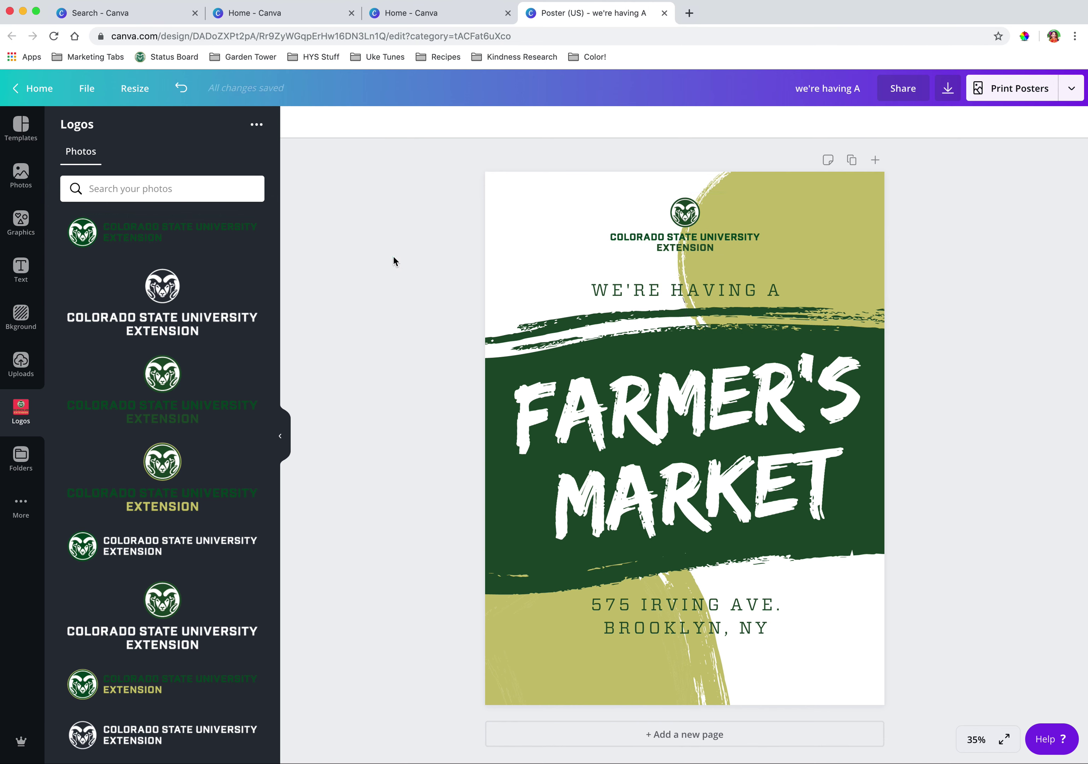